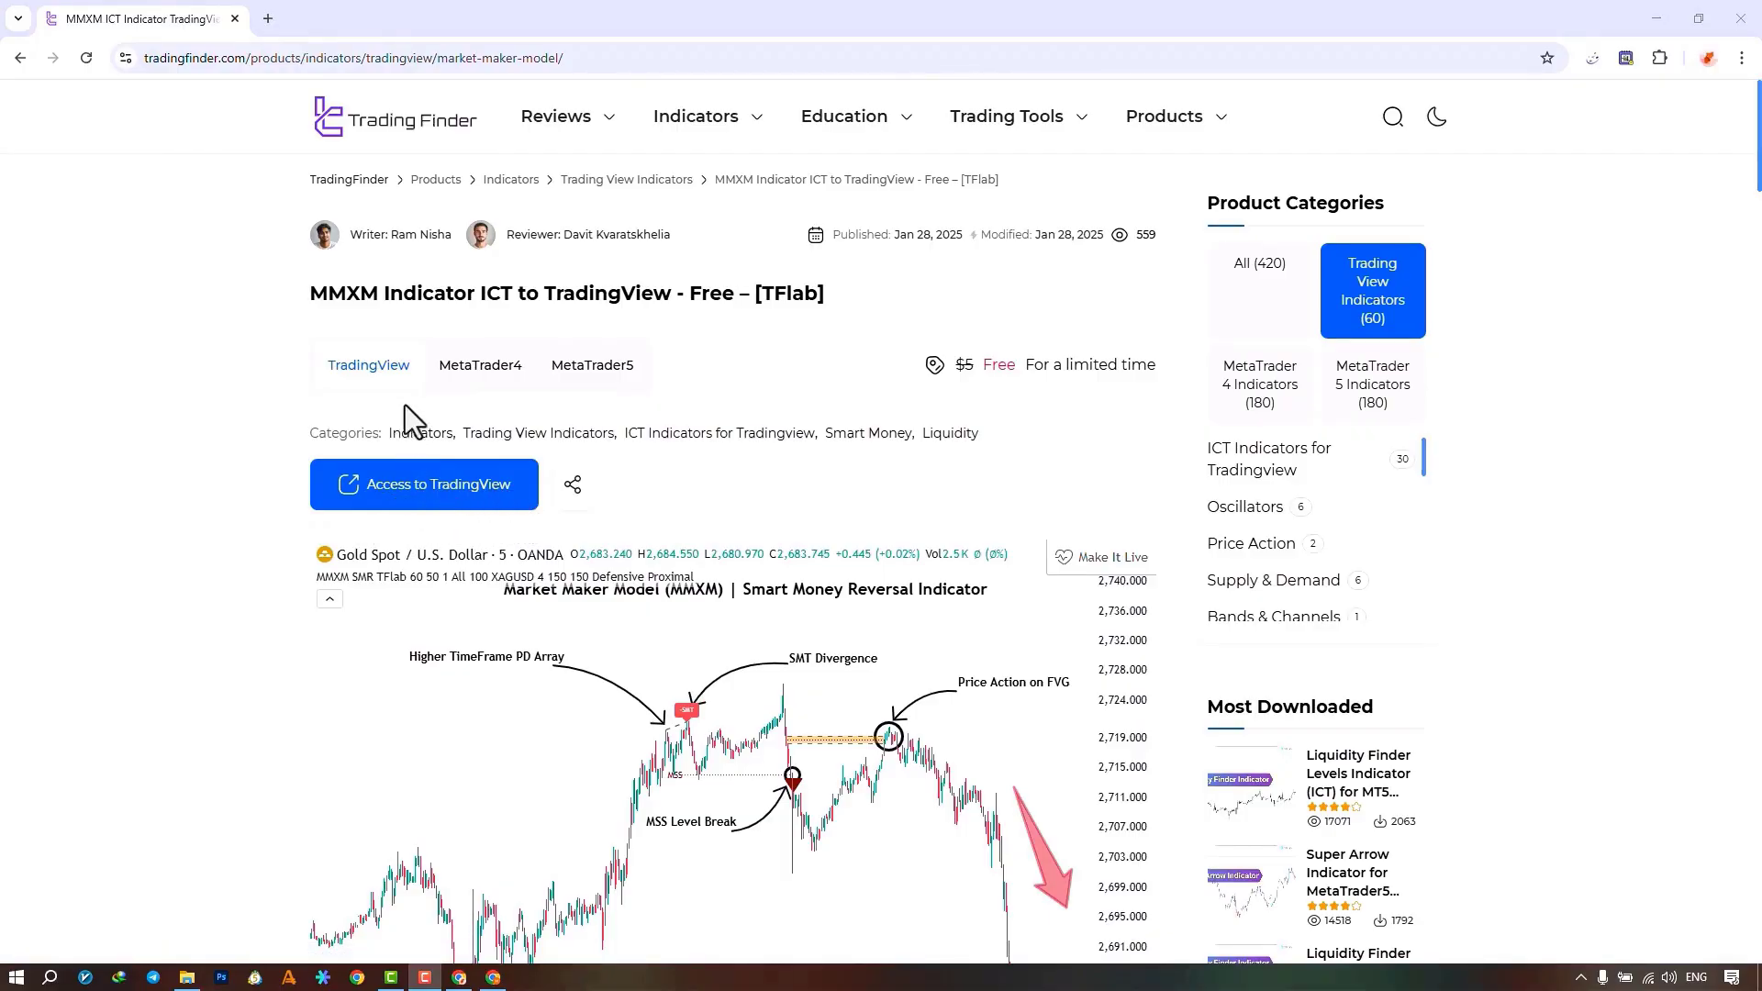
- Add the 'MMXM ICT [TradingFinder]' indicator to the US30 5-minute chart and star it as a favorite
{"action": "scroll", "coordinate": [709, 371], "scroll_direction": "down", "scroll_amount": 6}
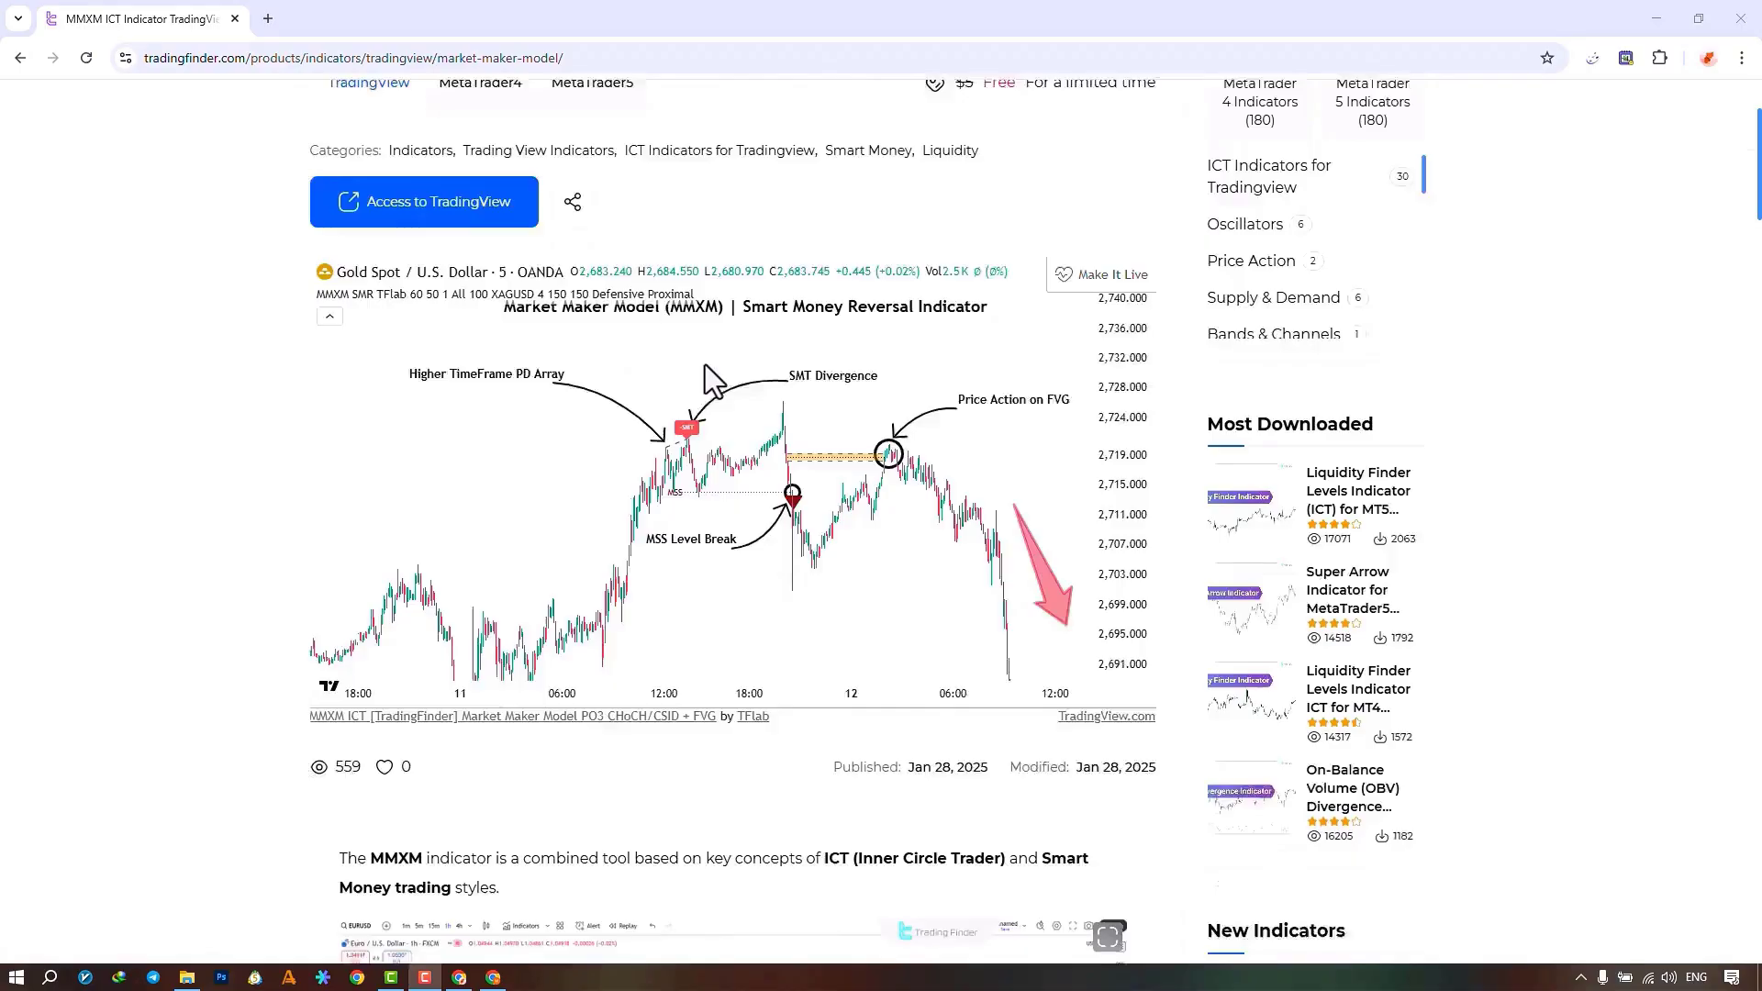
{"action": "scroll", "coordinate": [706, 372], "scroll_direction": "down", "scroll_amount": 7}
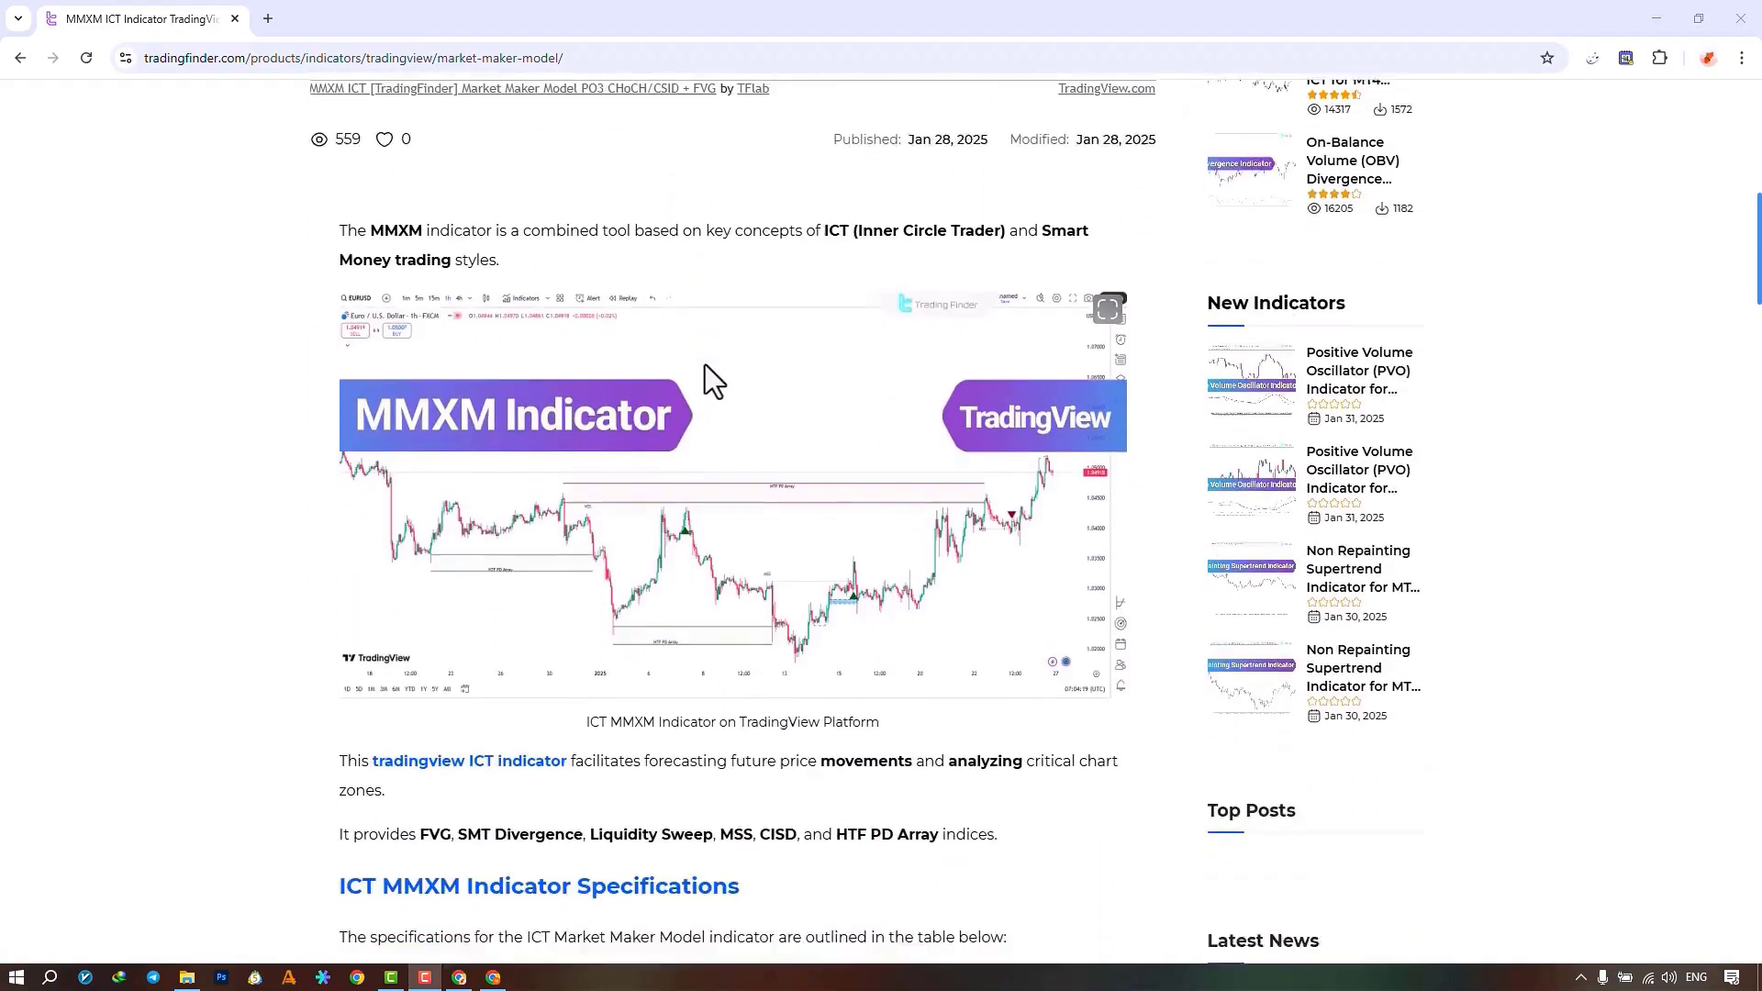
{"action": "scroll", "coordinate": [704, 365], "scroll_direction": "down", "scroll_amount": 9}
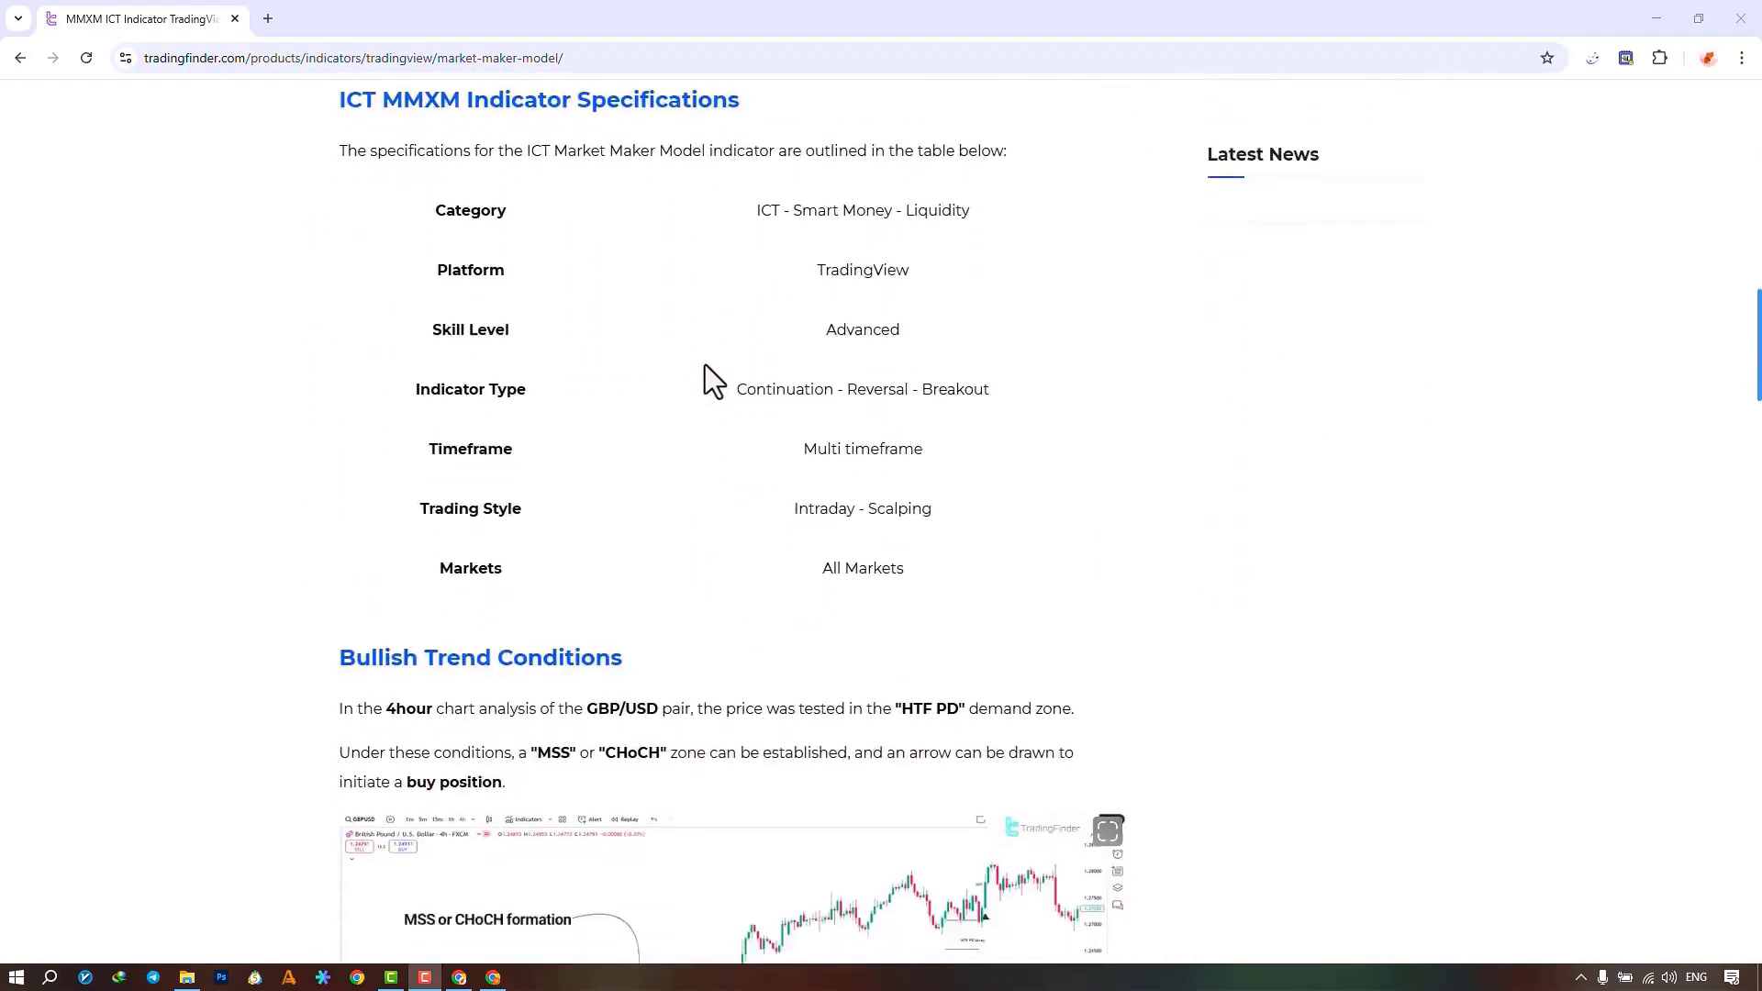
{"action": "scroll", "coordinate": [707, 365], "scroll_direction": "down", "scroll_amount": 3}
{"action": "scroll", "coordinate": [712, 363], "scroll_direction": "up", "scroll_amount": 8}
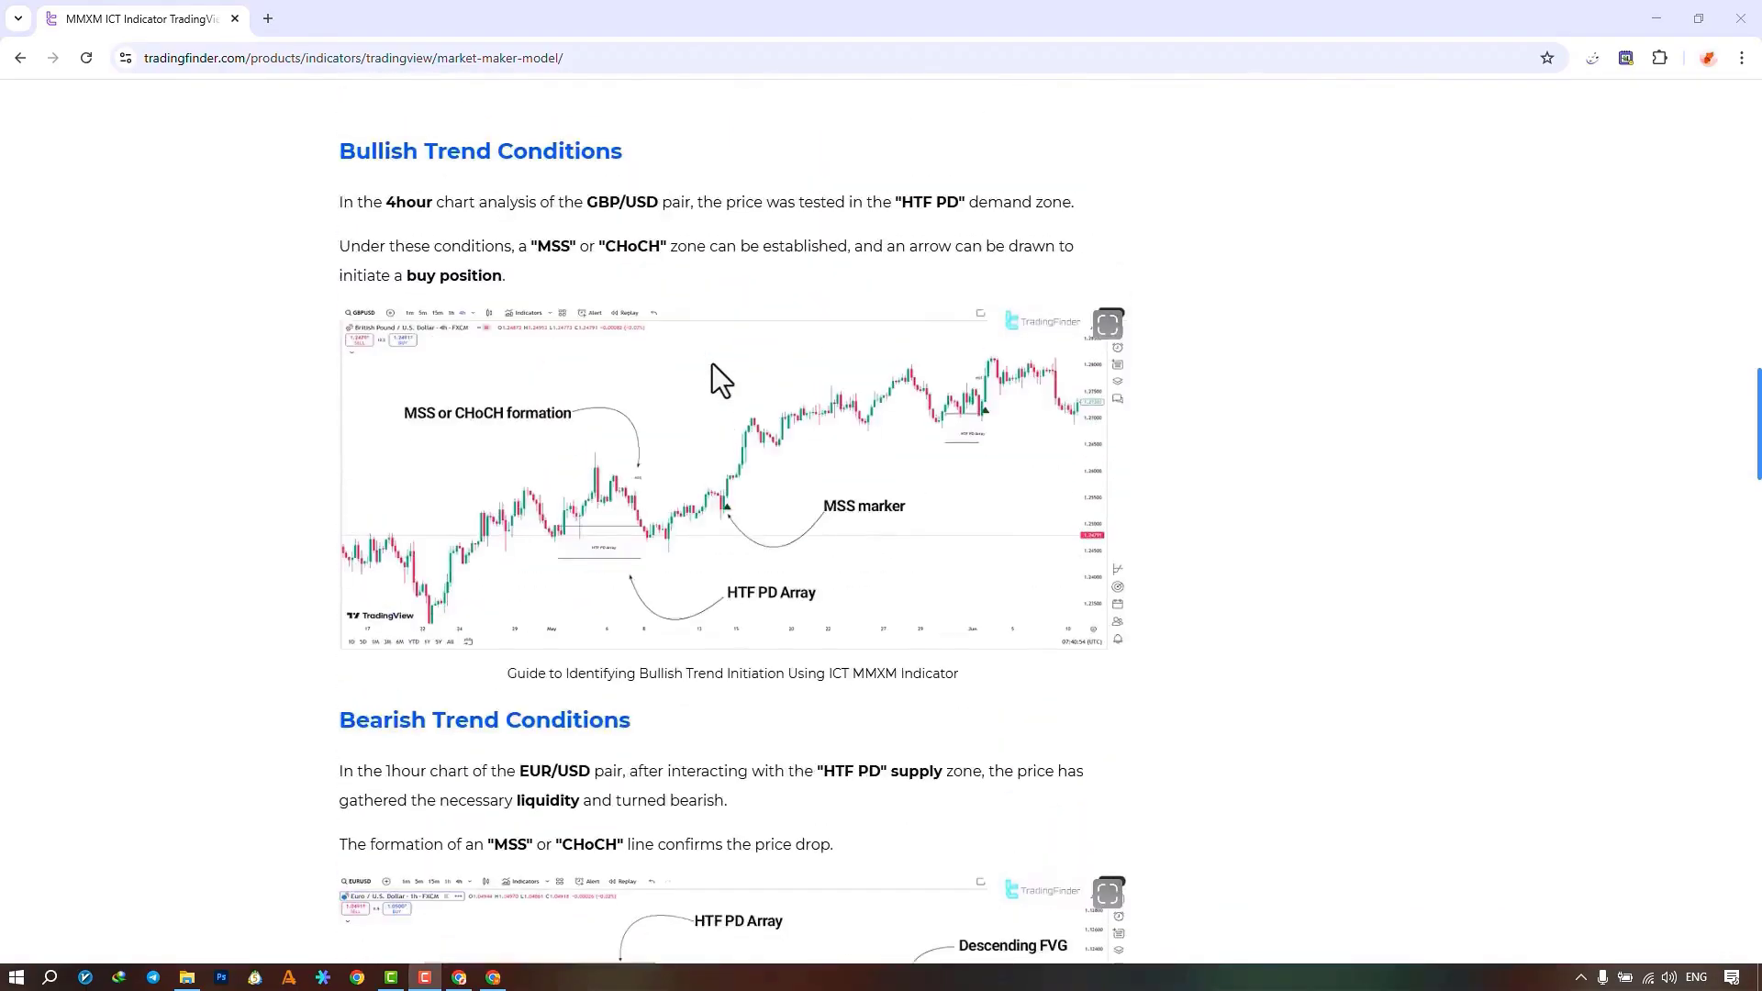
{"action": "scroll", "coordinate": [717, 358], "scroll_direction": "up", "scroll_amount": 10}
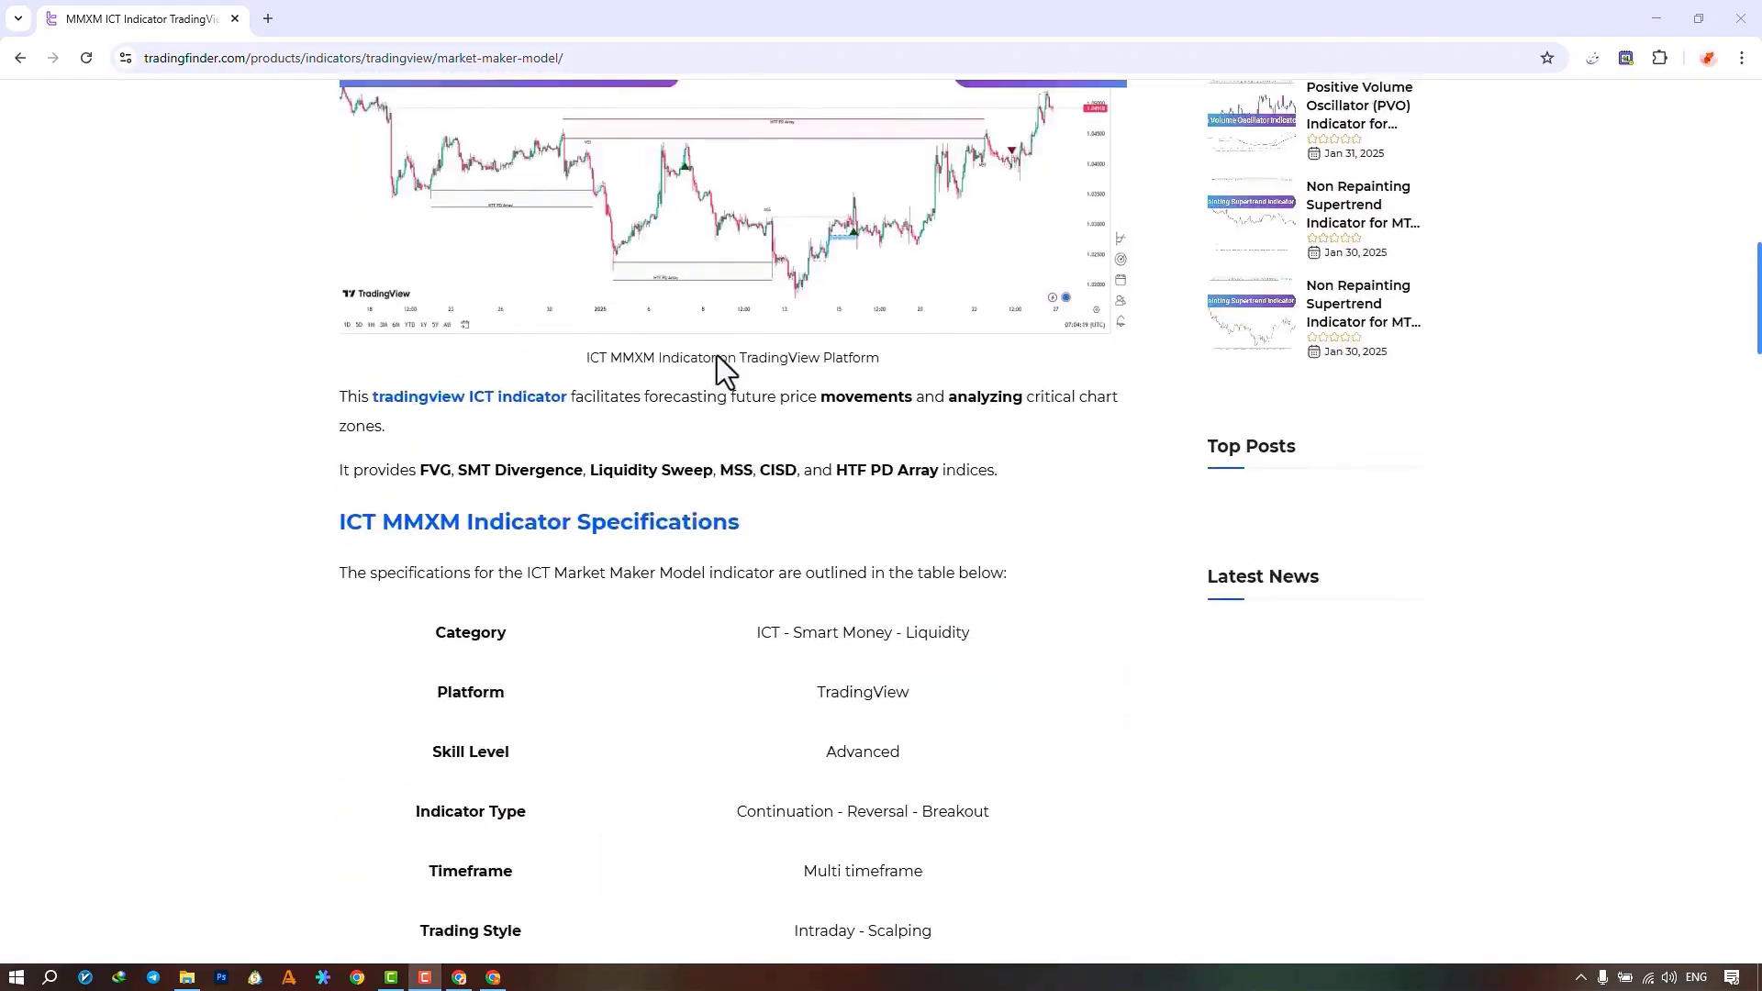
{"action": "scroll", "coordinate": [723, 352], "scroll_direction": "up", "scroll_amount": 8}
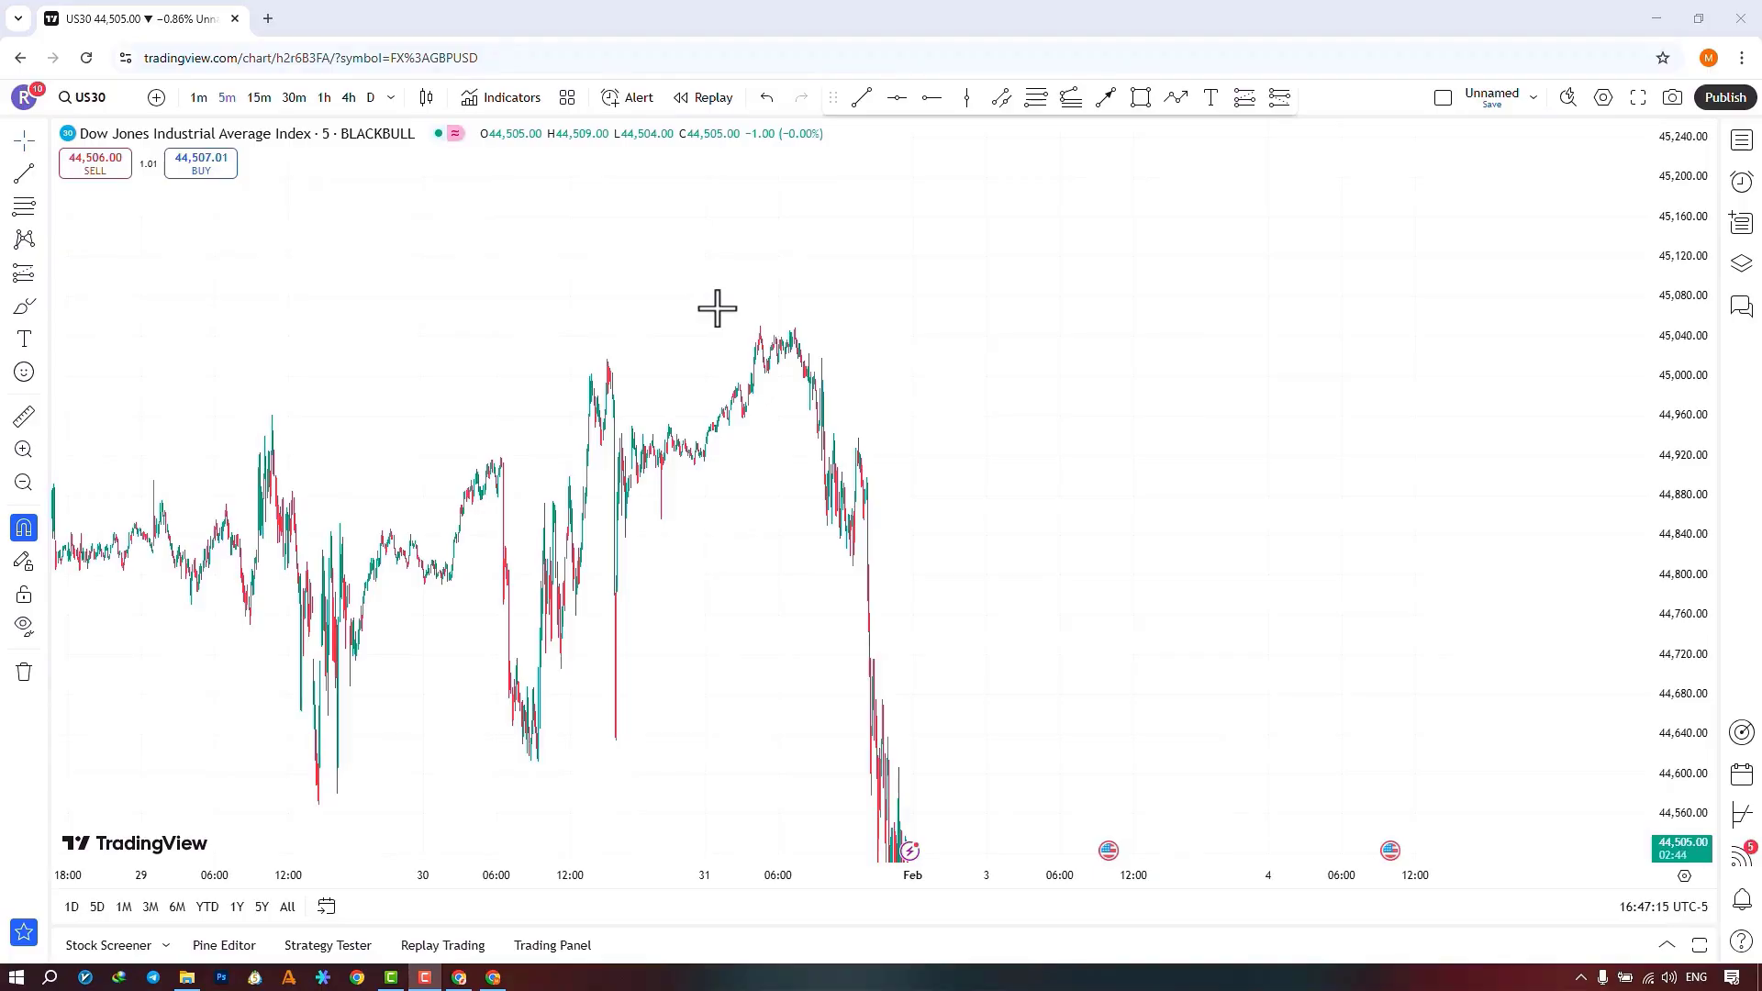
{"action": "left_click", "coordinate": [518, 102]}
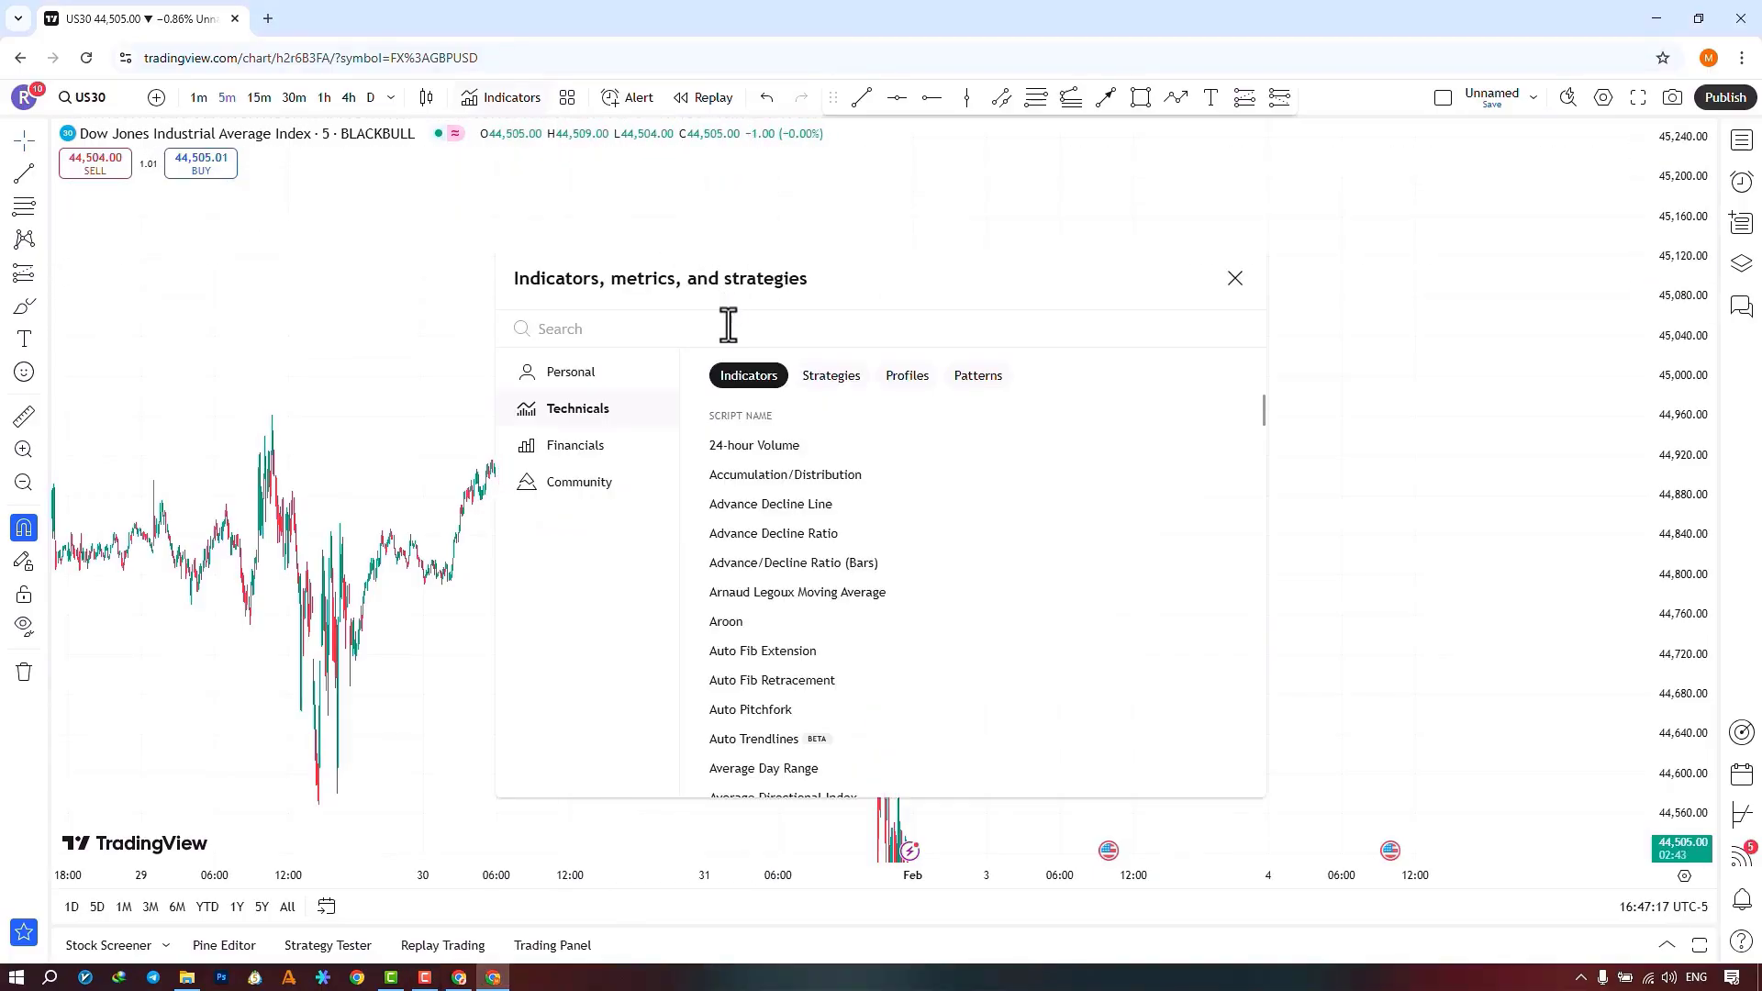
{"action": "type", "text": "MMXM ICT [TradingFinder]"}
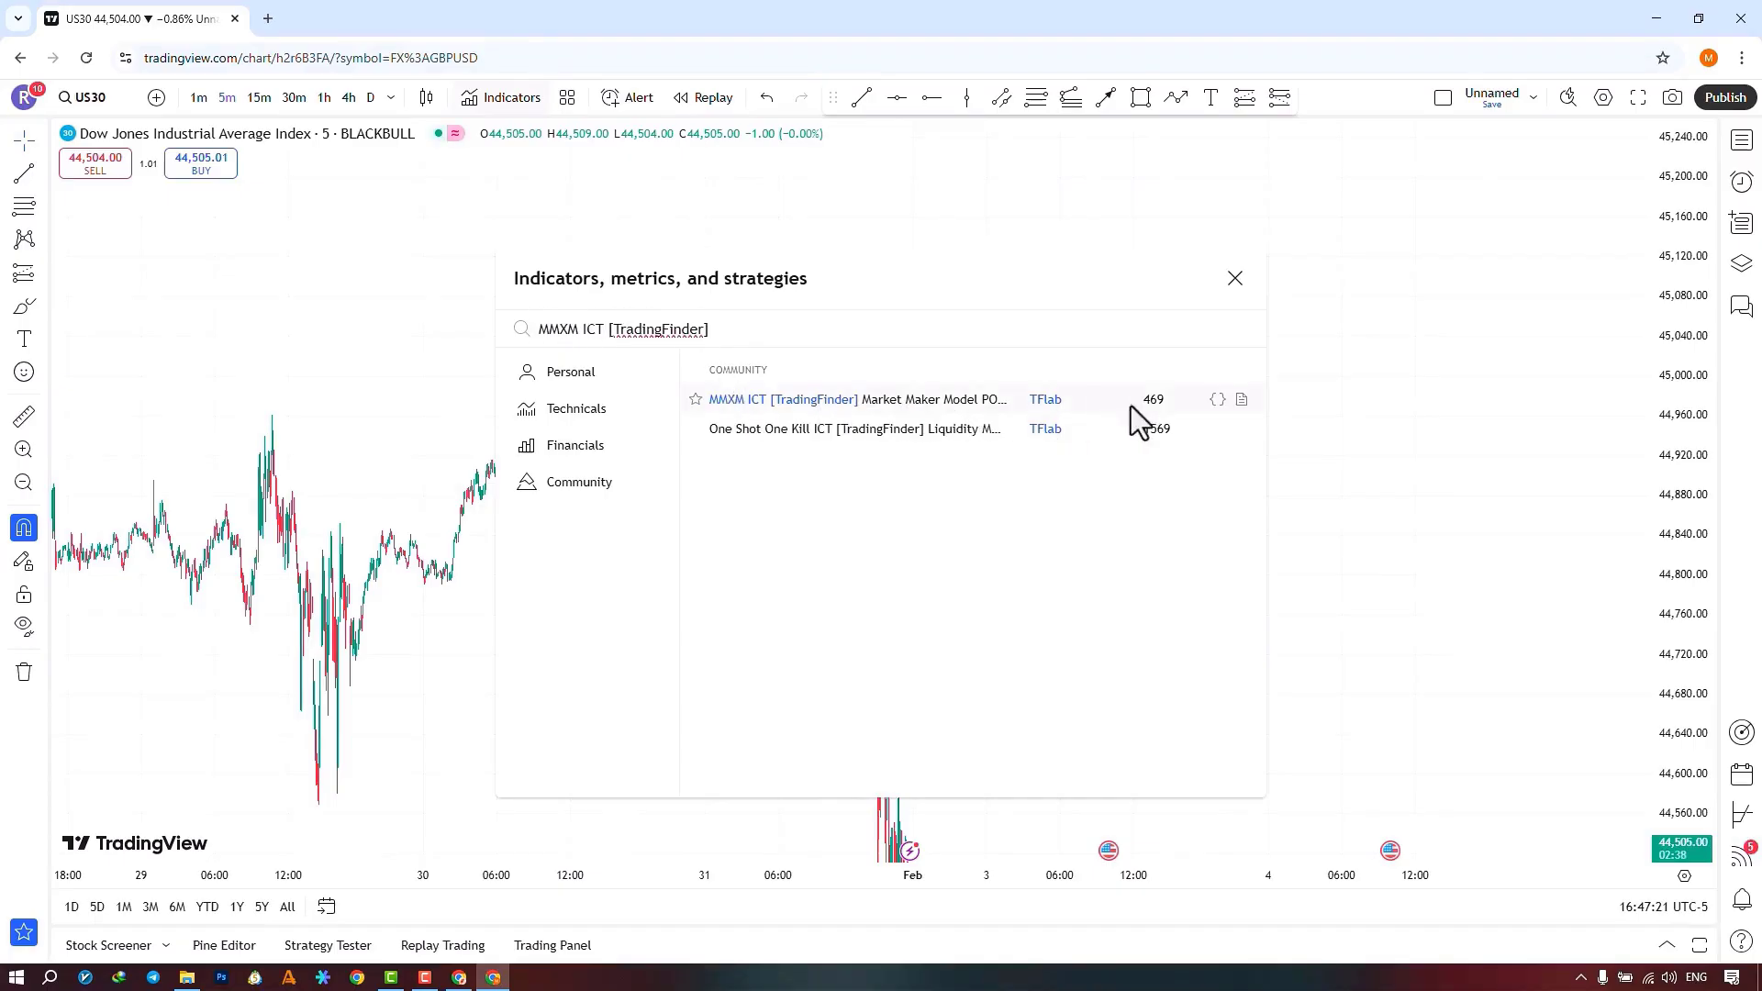
{"action": "left_click", "coordinate": [771, 404]}
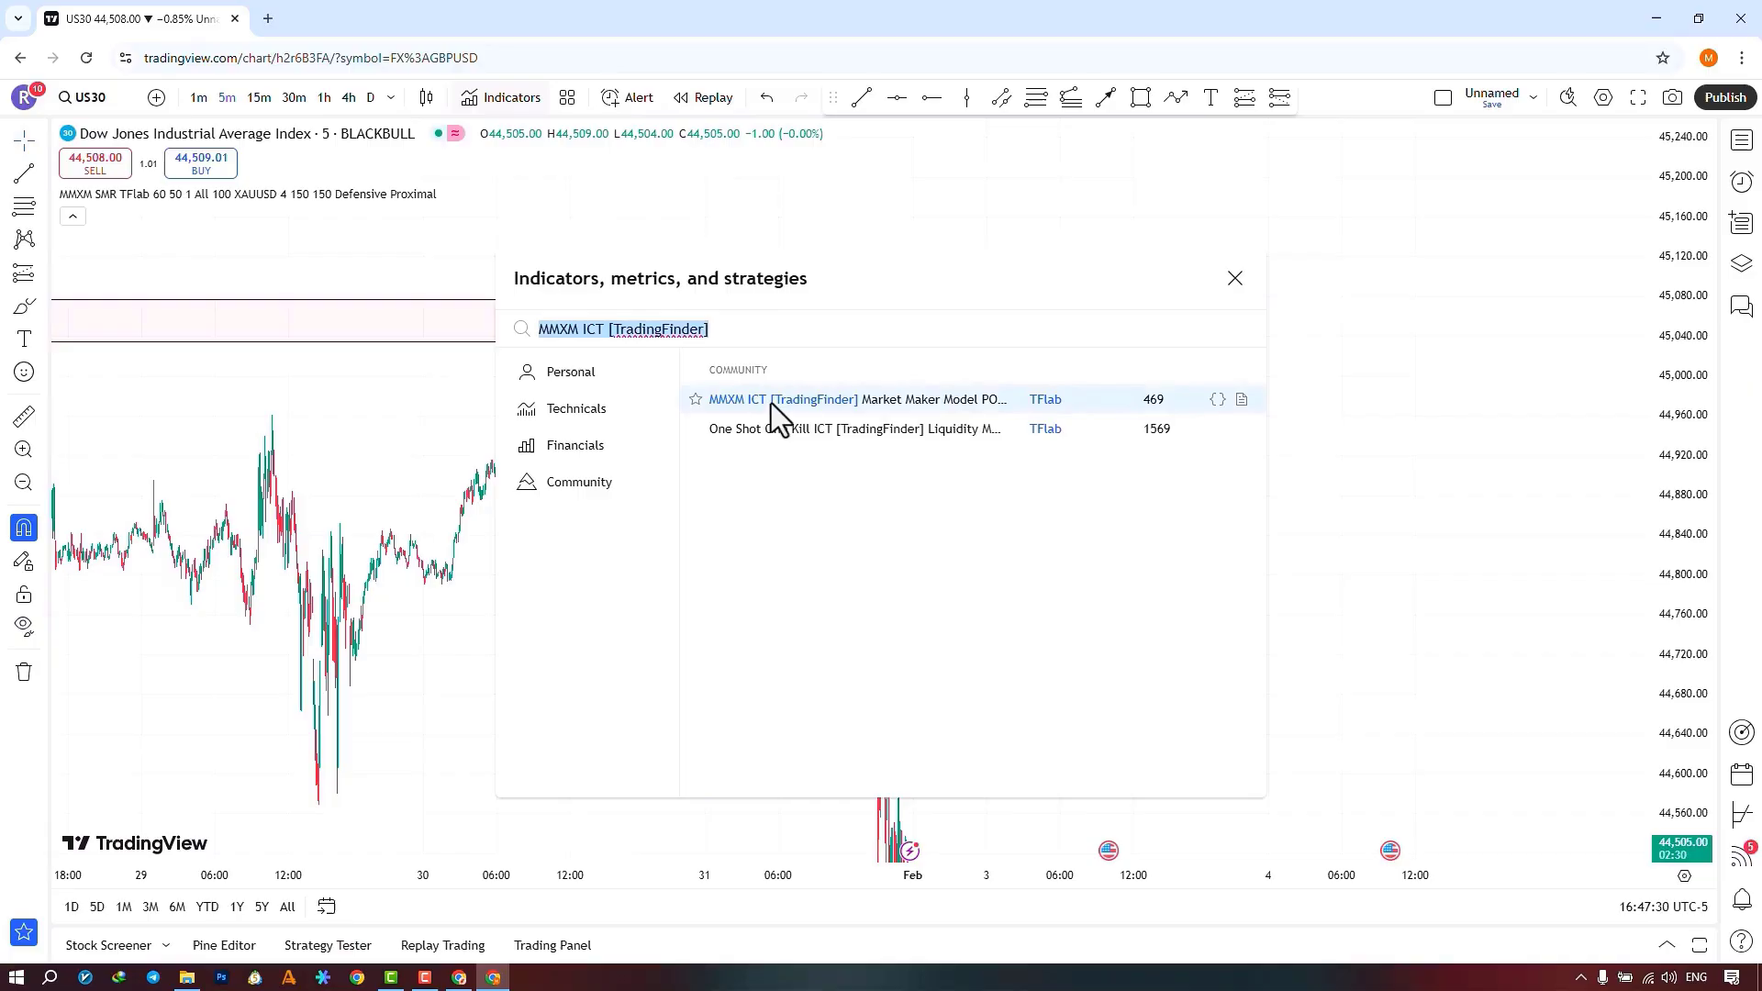
{"action": "left_click", "coordinate": [697, 401]}
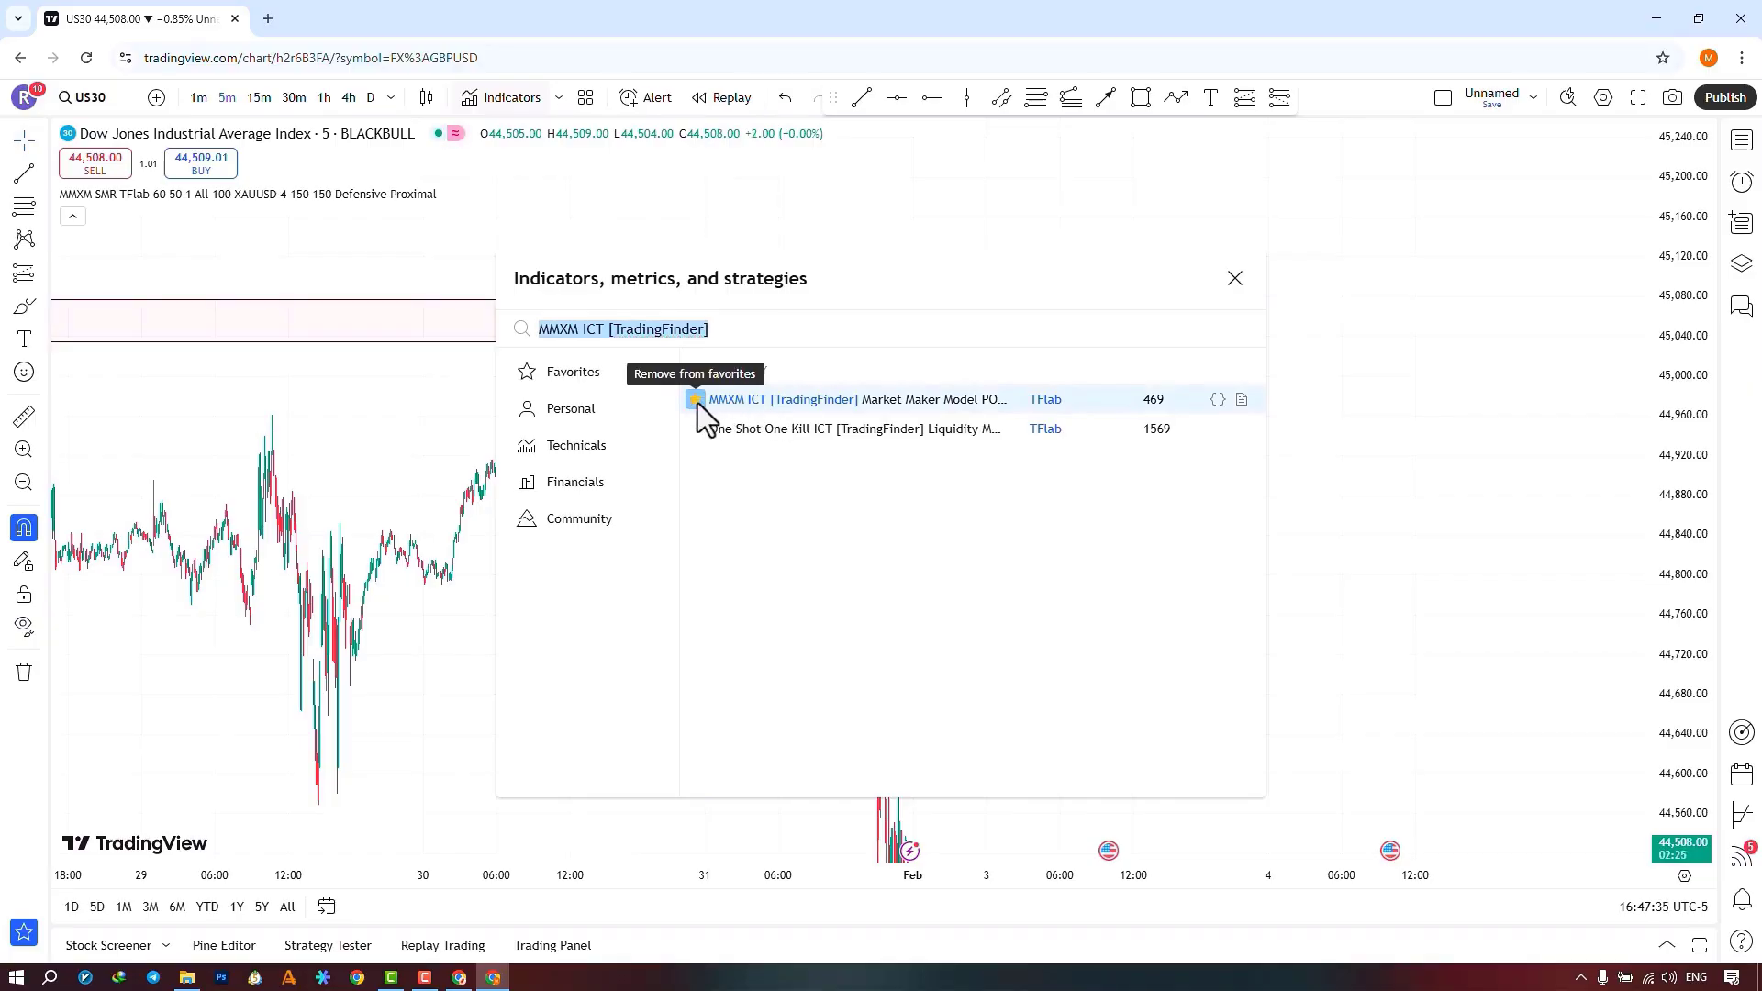
{"action": "left_click", "coordinate": [1234, 278]}
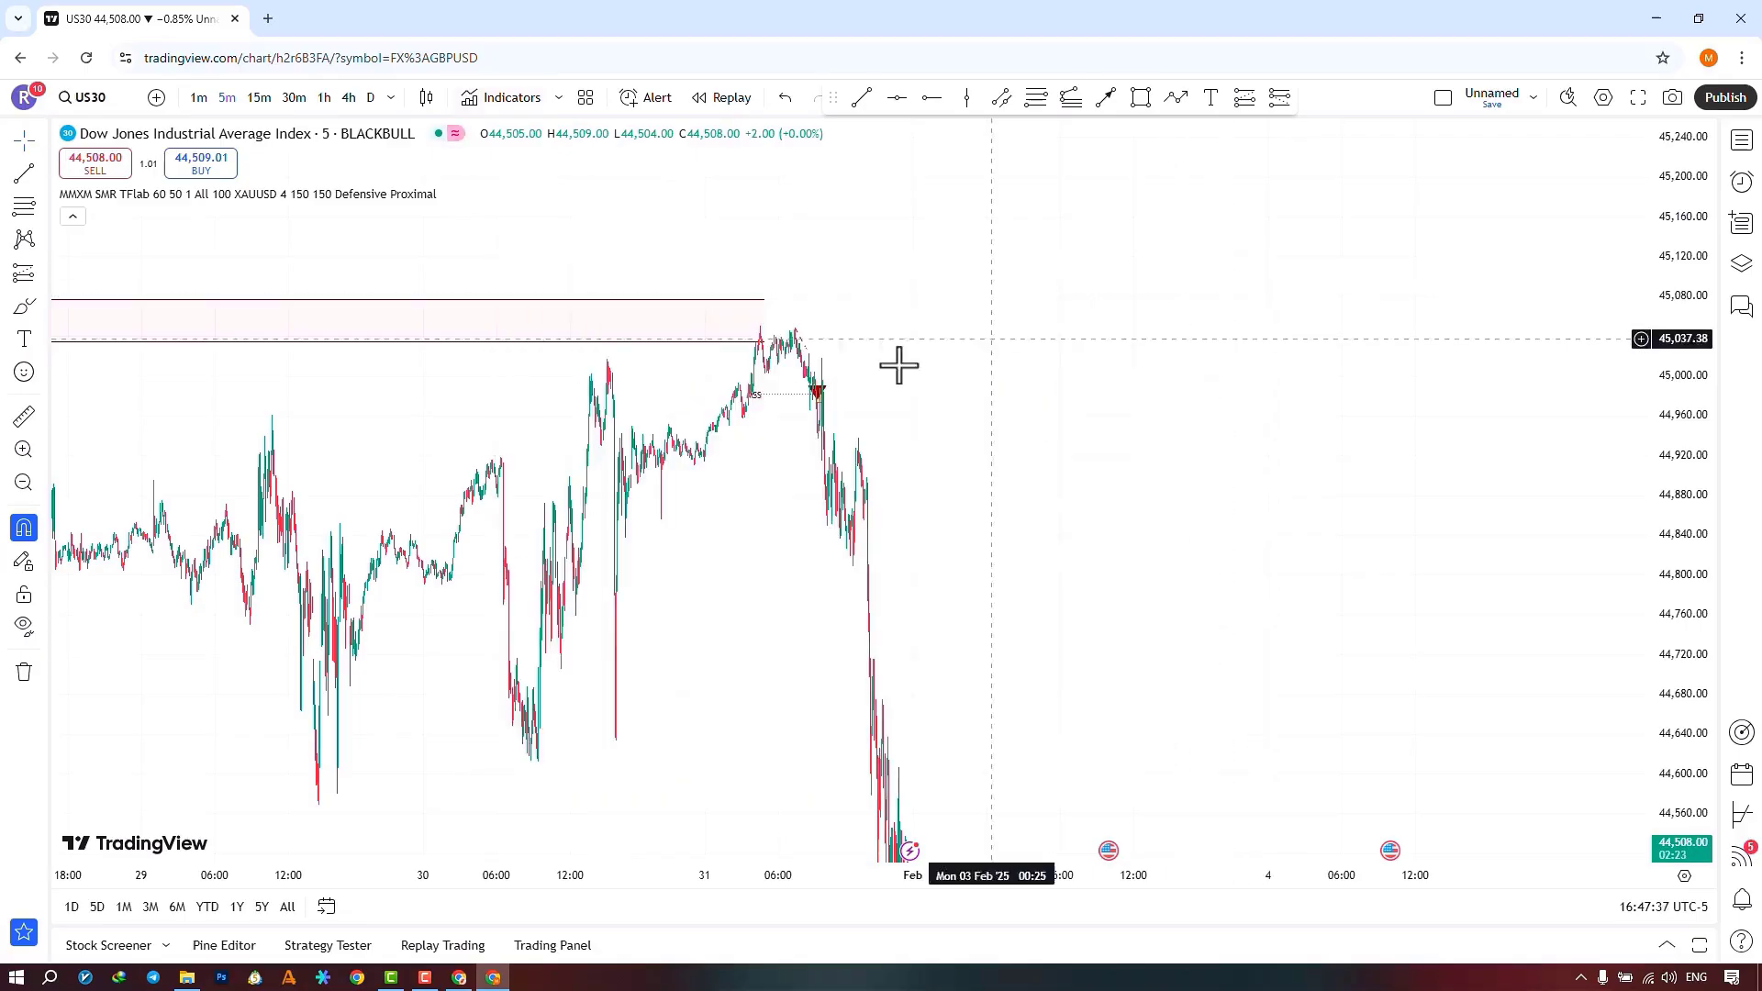
- Zoom the chart into the 31 January candles around the indicator's shaded zone
{"action": "left_click_drag", "start_coordinate": [753, 451], "coordinate": [725, 503]}
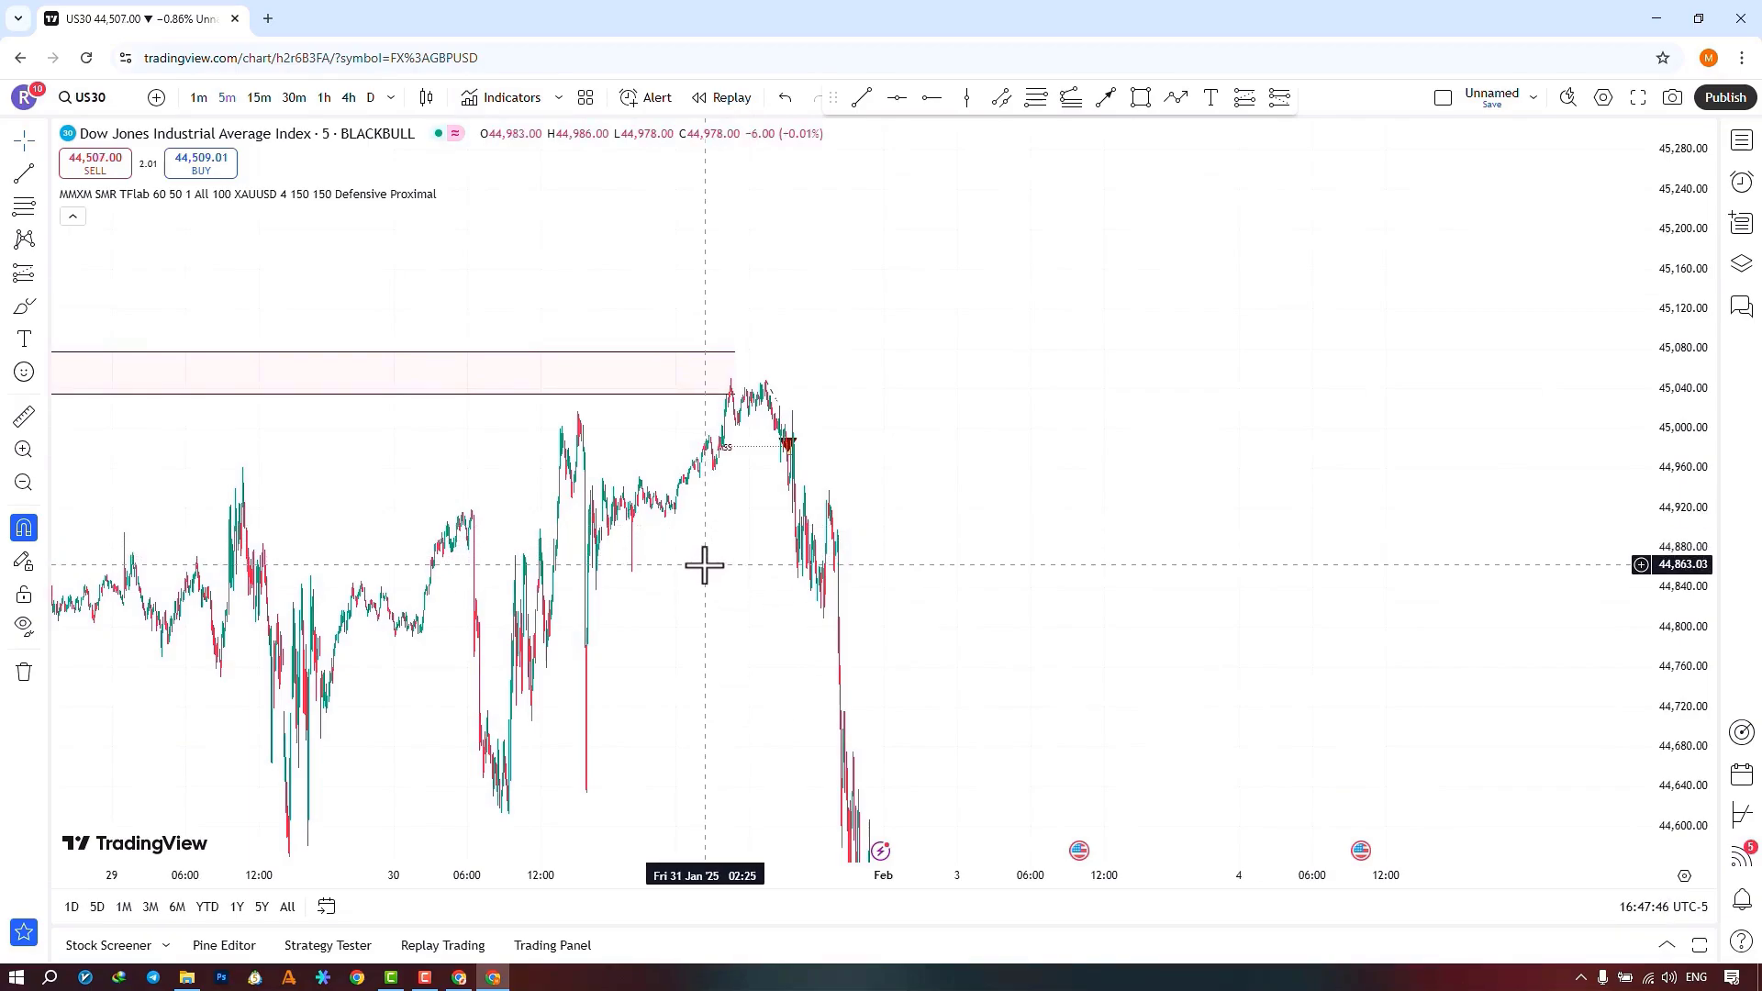
{"action": "mouse_move", "coordinate": [704, 564]}
{"action": "left_mouse_down"}
{"action": "mouse_move", "coordinate": [849, 480]}
{"action": "mouse_move", "coordinate": [781, 534]}
{"action": "mouse_move", "coordinate": [700, 559]}
{"action": "left_mouse_up"}
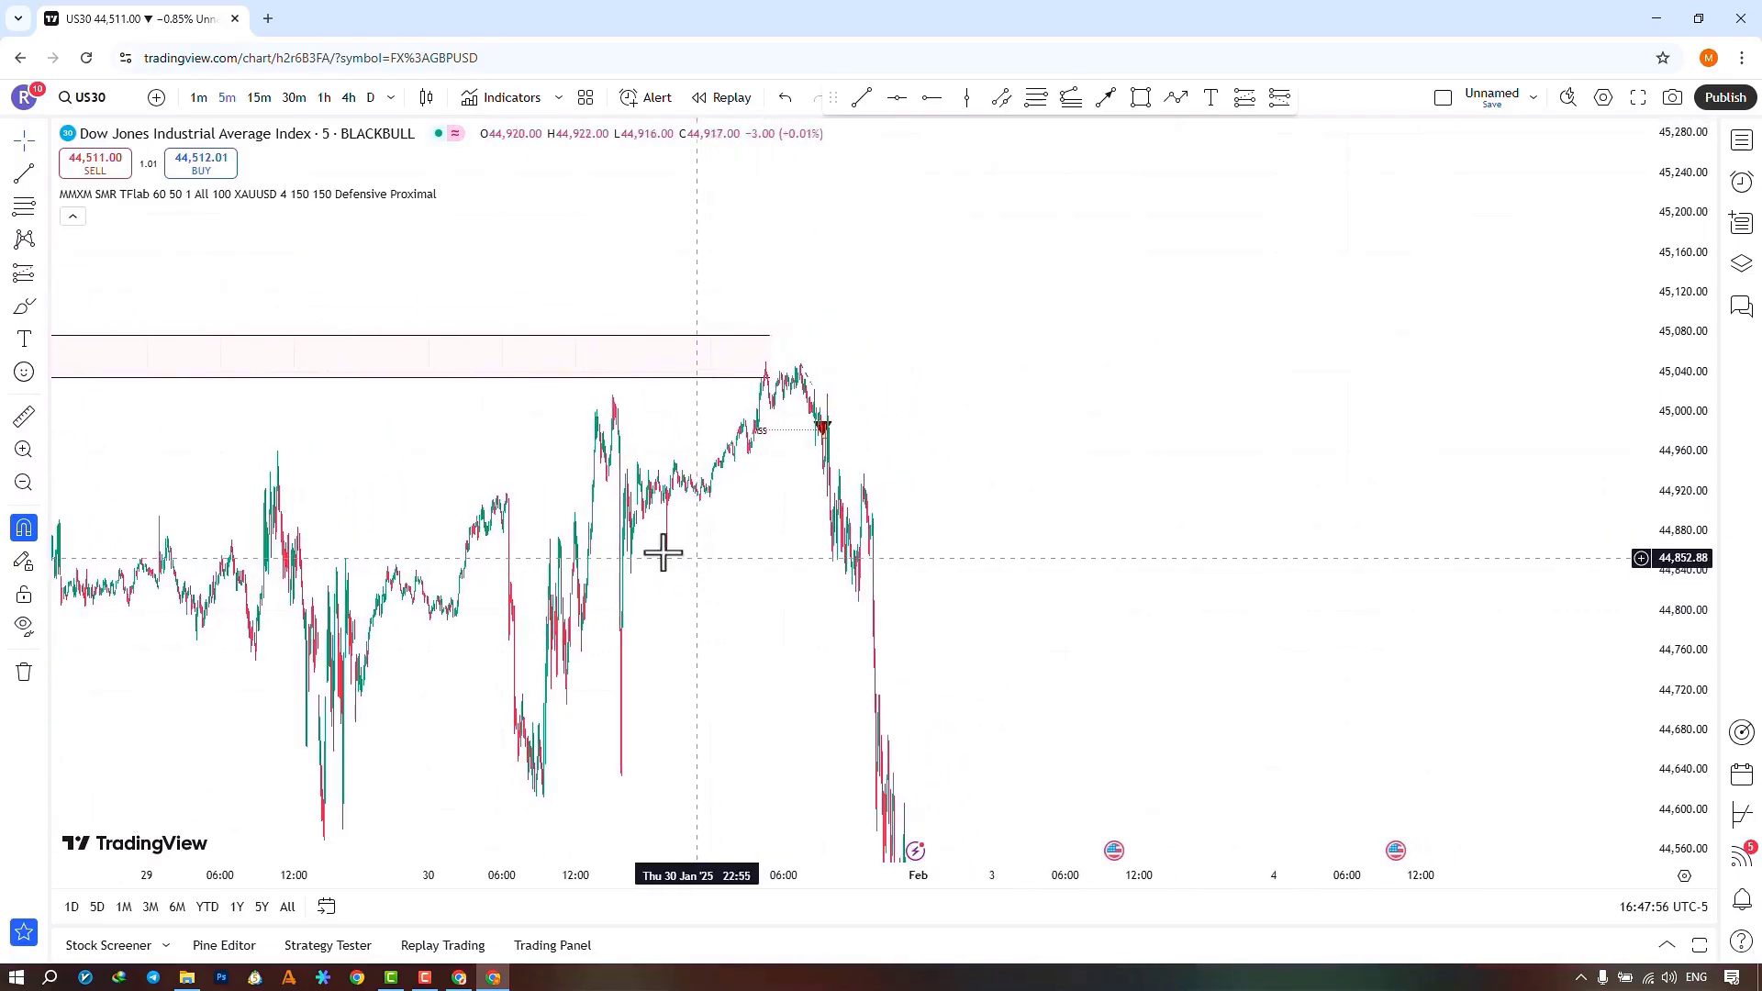
{"action": "left_click", "coordinate": [25, 449]}
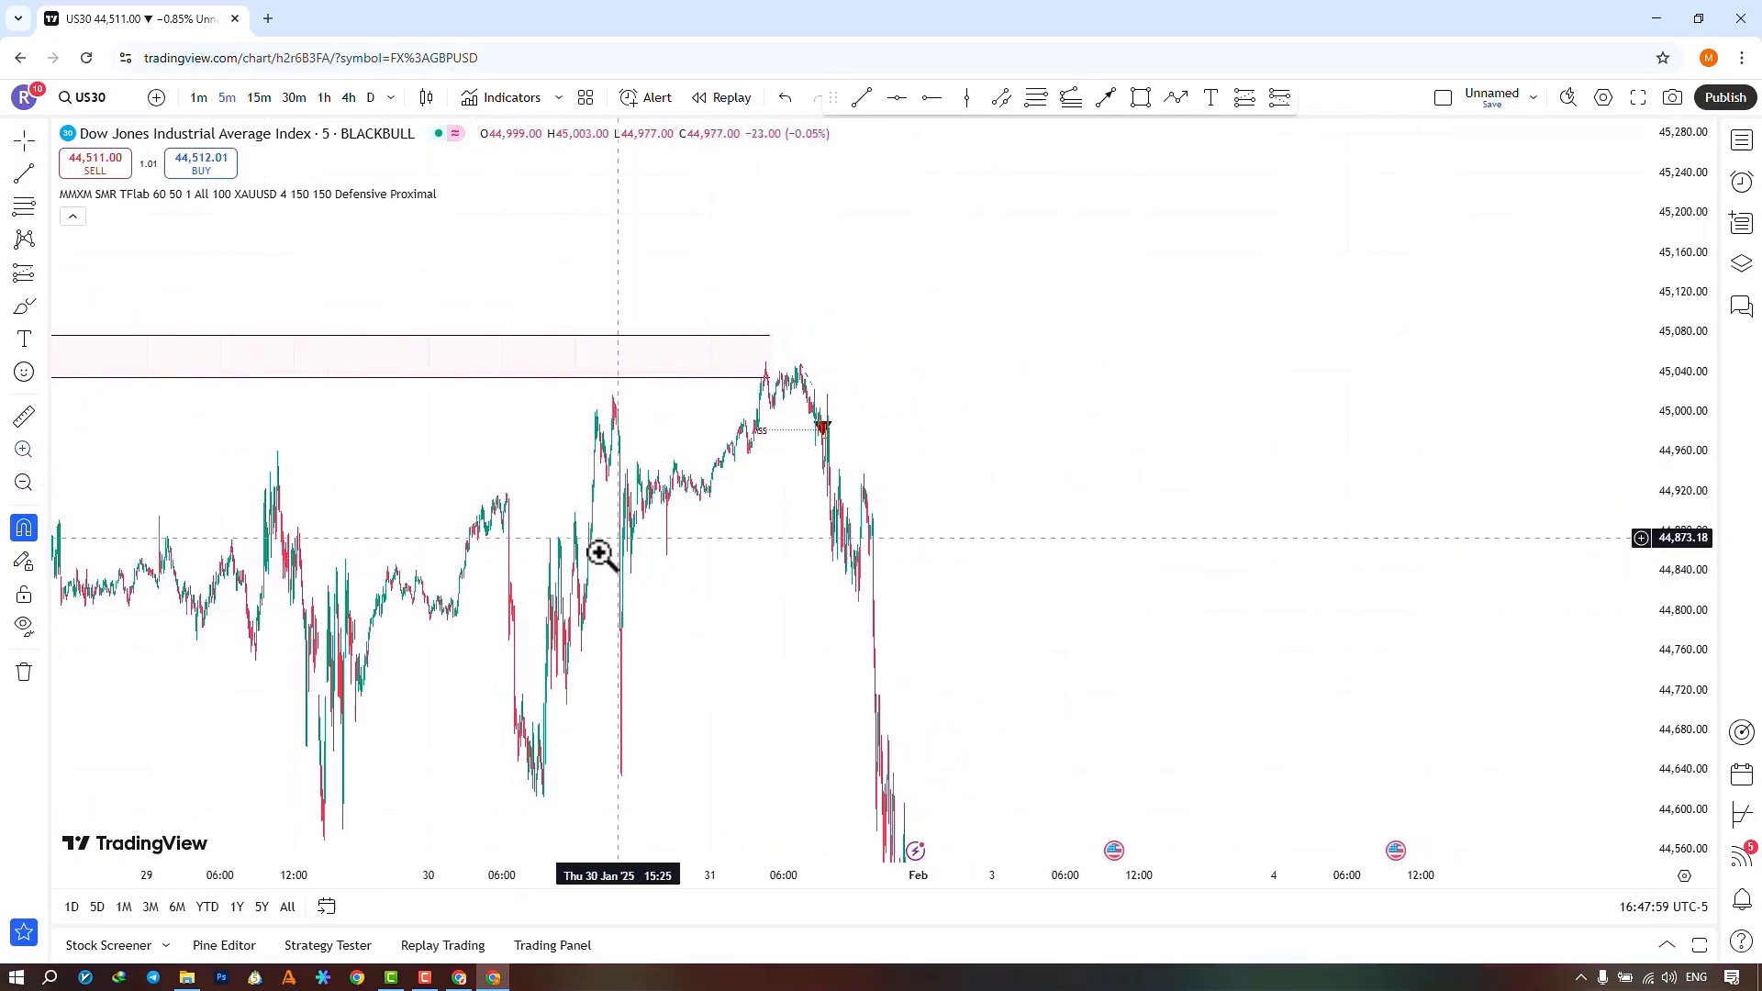
{"action": "left_click_drag", "start_coordinate": [644, 598], "coordinate": [889, 322]}
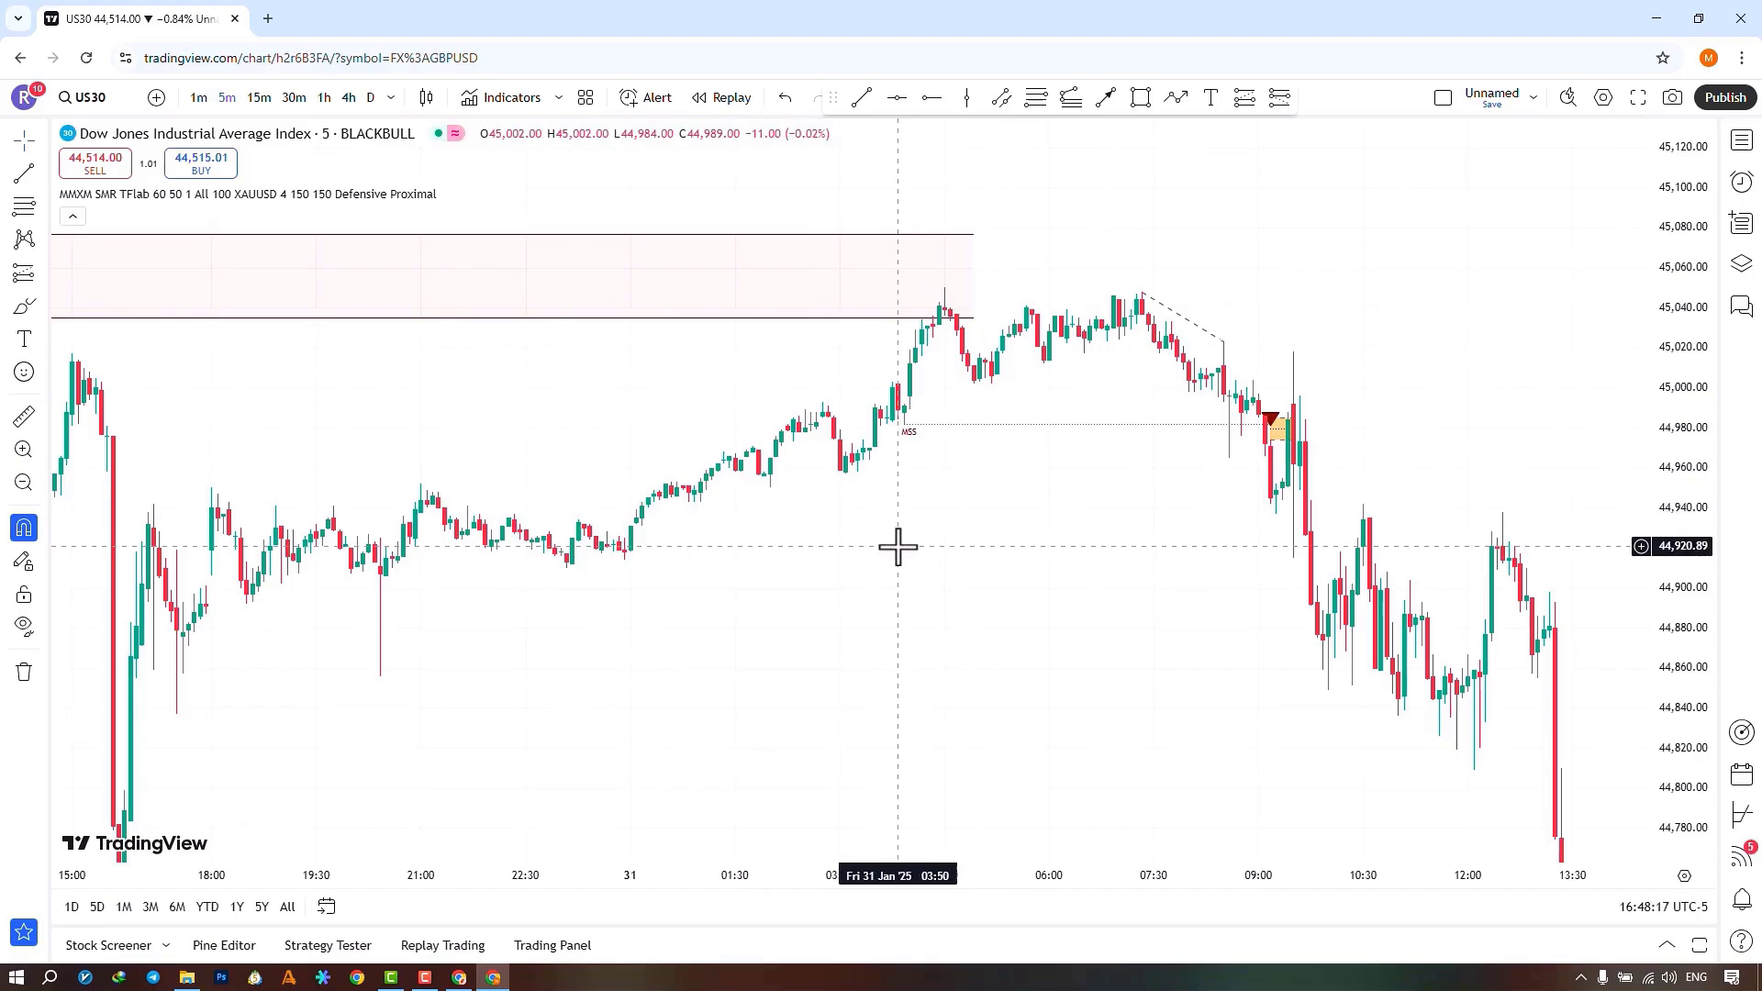
{"action": "left_click_drag", "start_coordinate": [944, 559], "coordinate": [790, 578]}
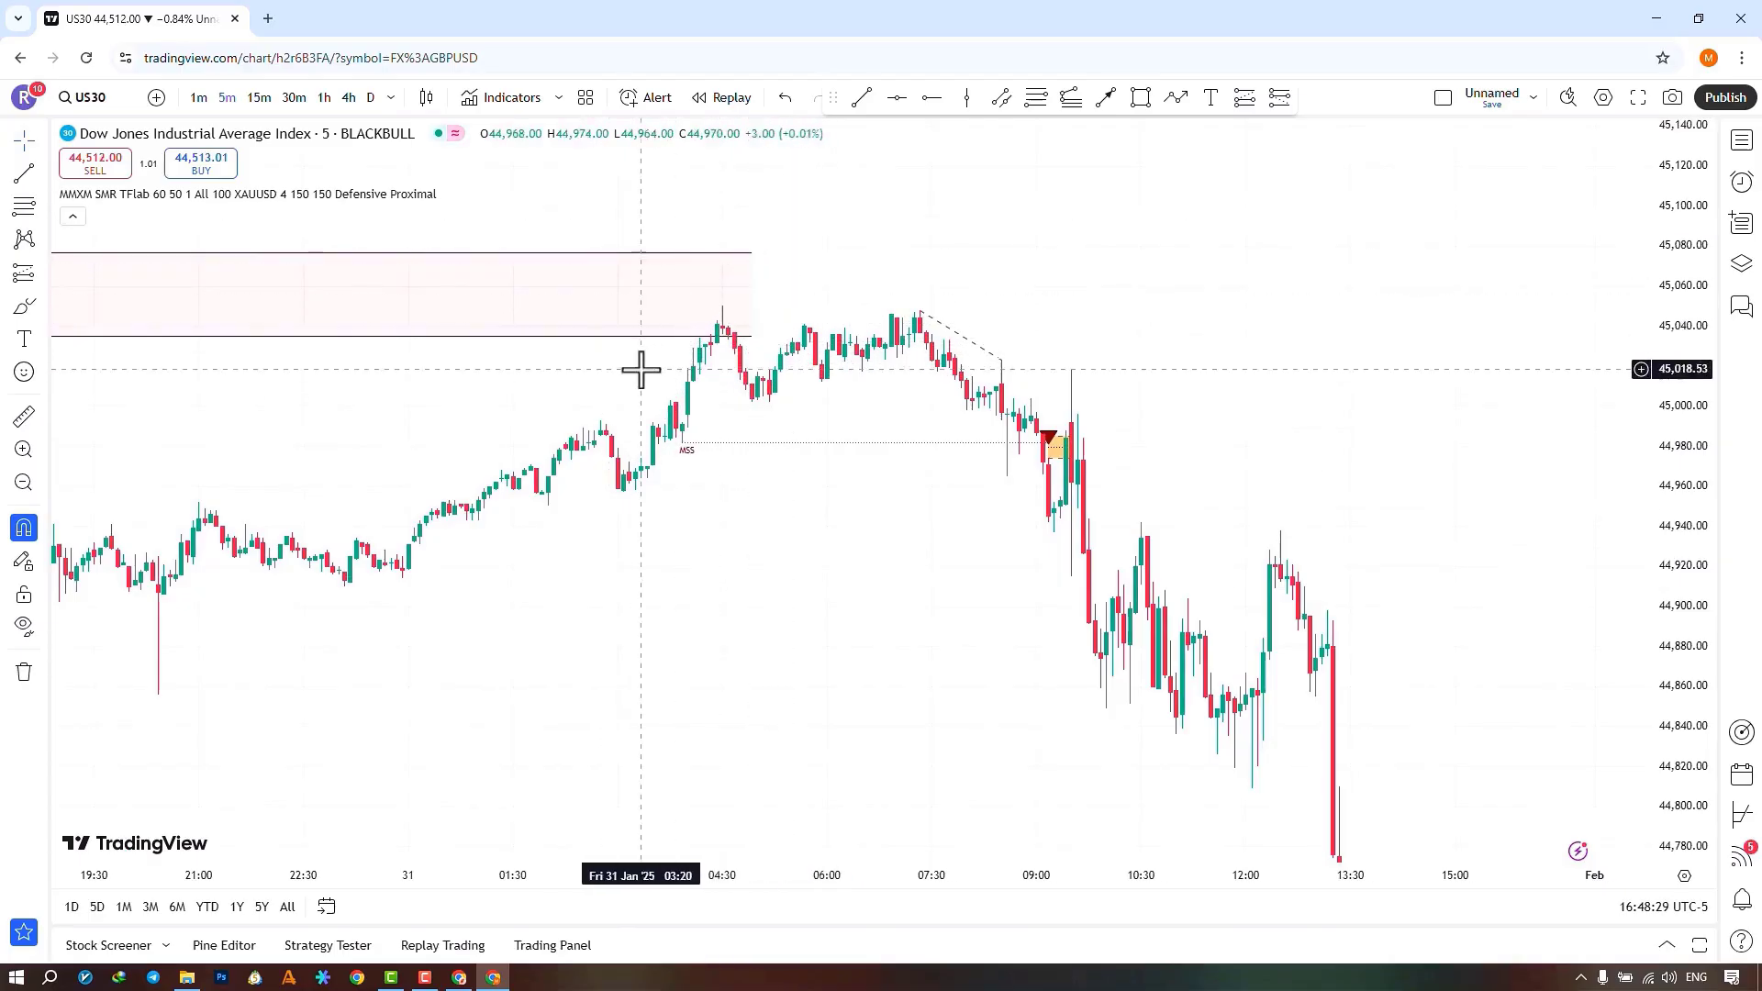
- In the MMXM inputs, set Second Symbol for SMT to BLACKBULL:NAS100 via an NAS100 search
{"action": "left_click", "coordinate": [479, 194]}
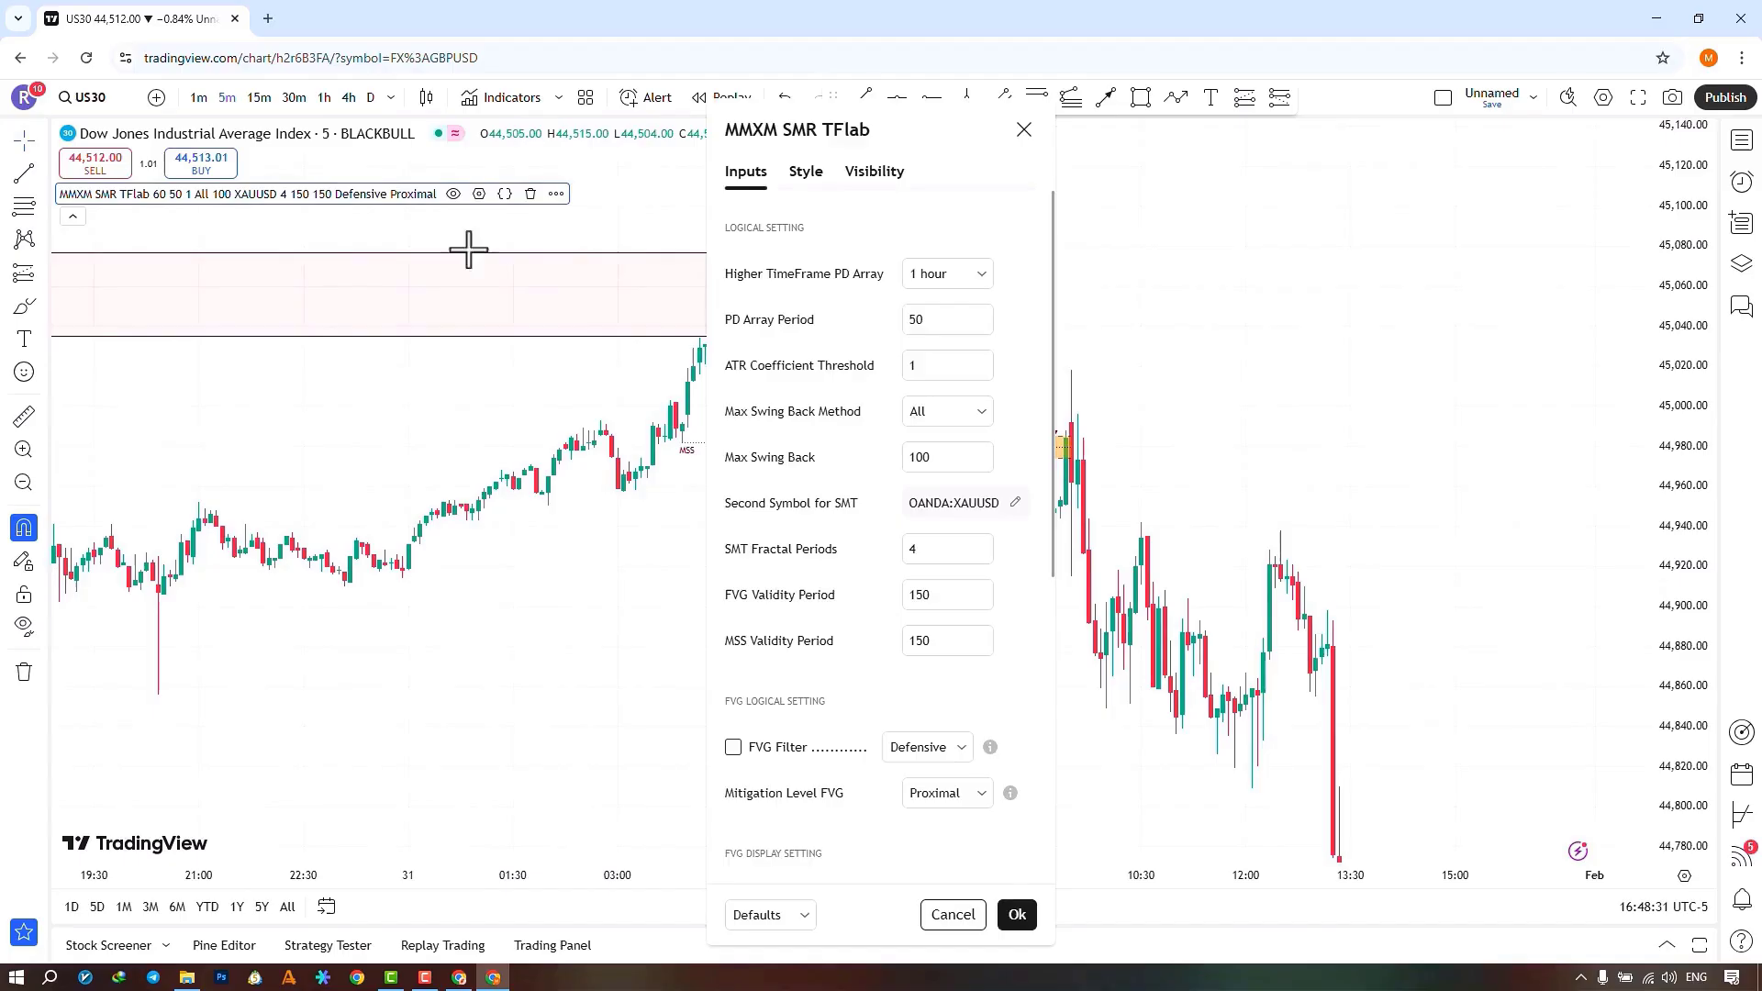
{"action": "left_click", "coordinate": [988, 499]}
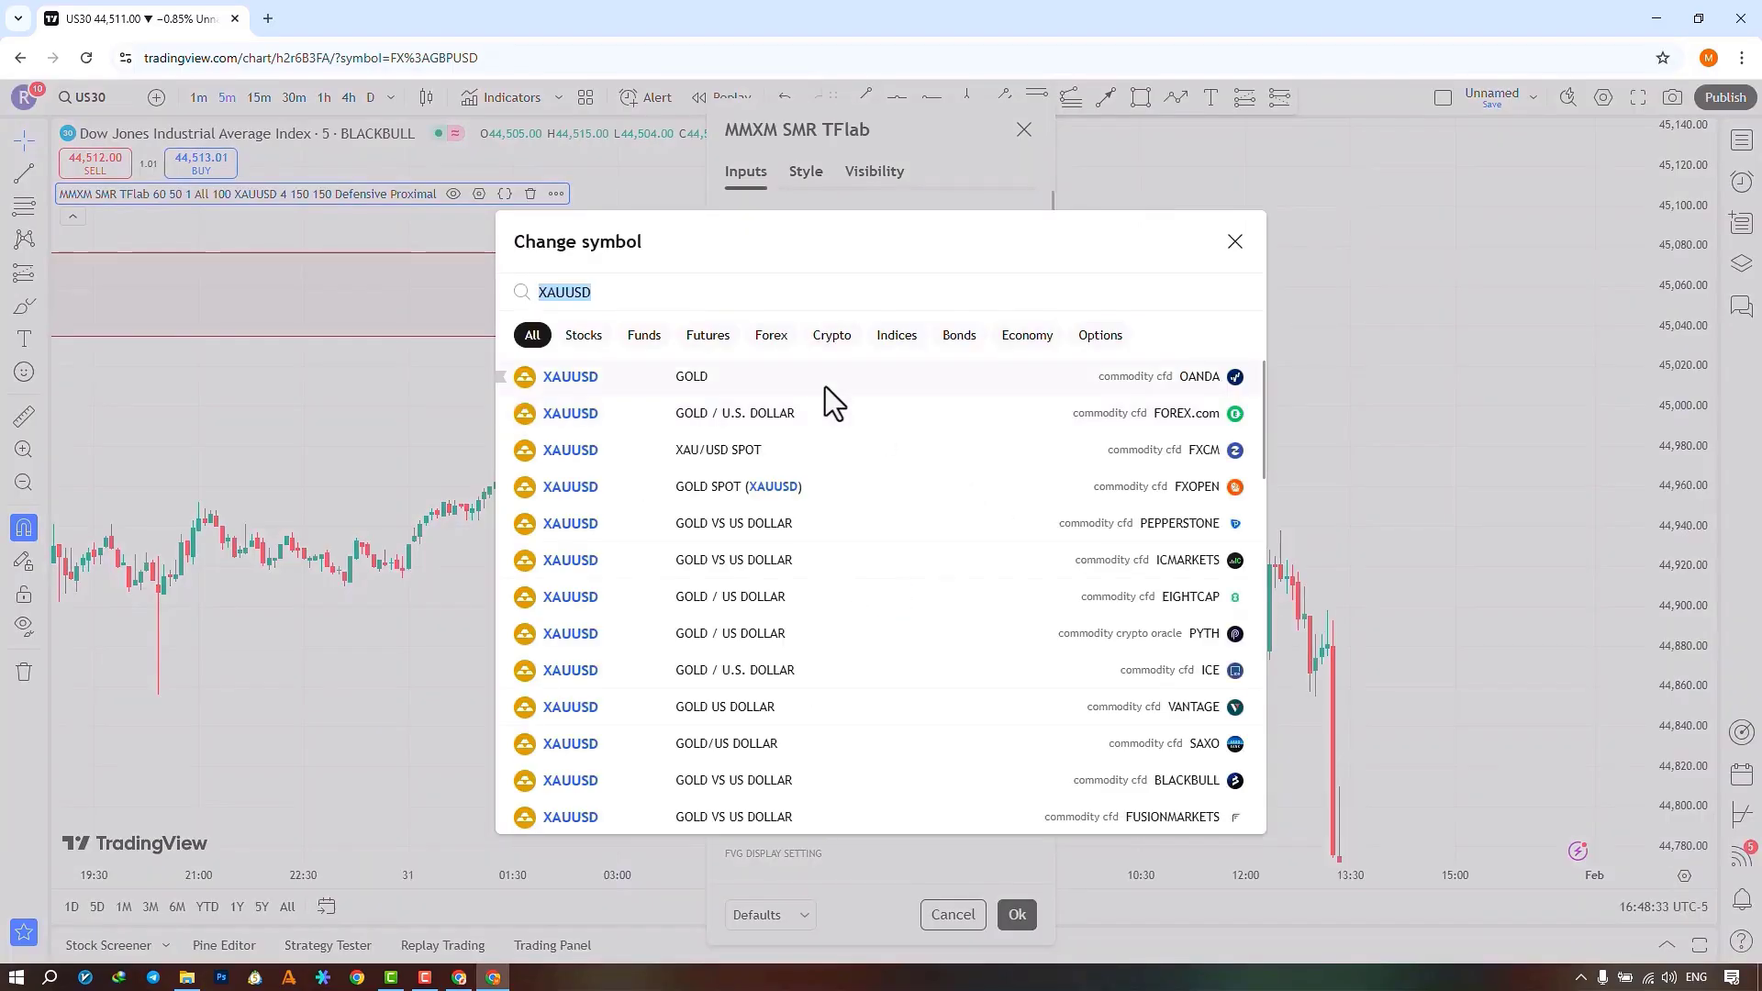
{"action": "type", "text": "NAS100"}
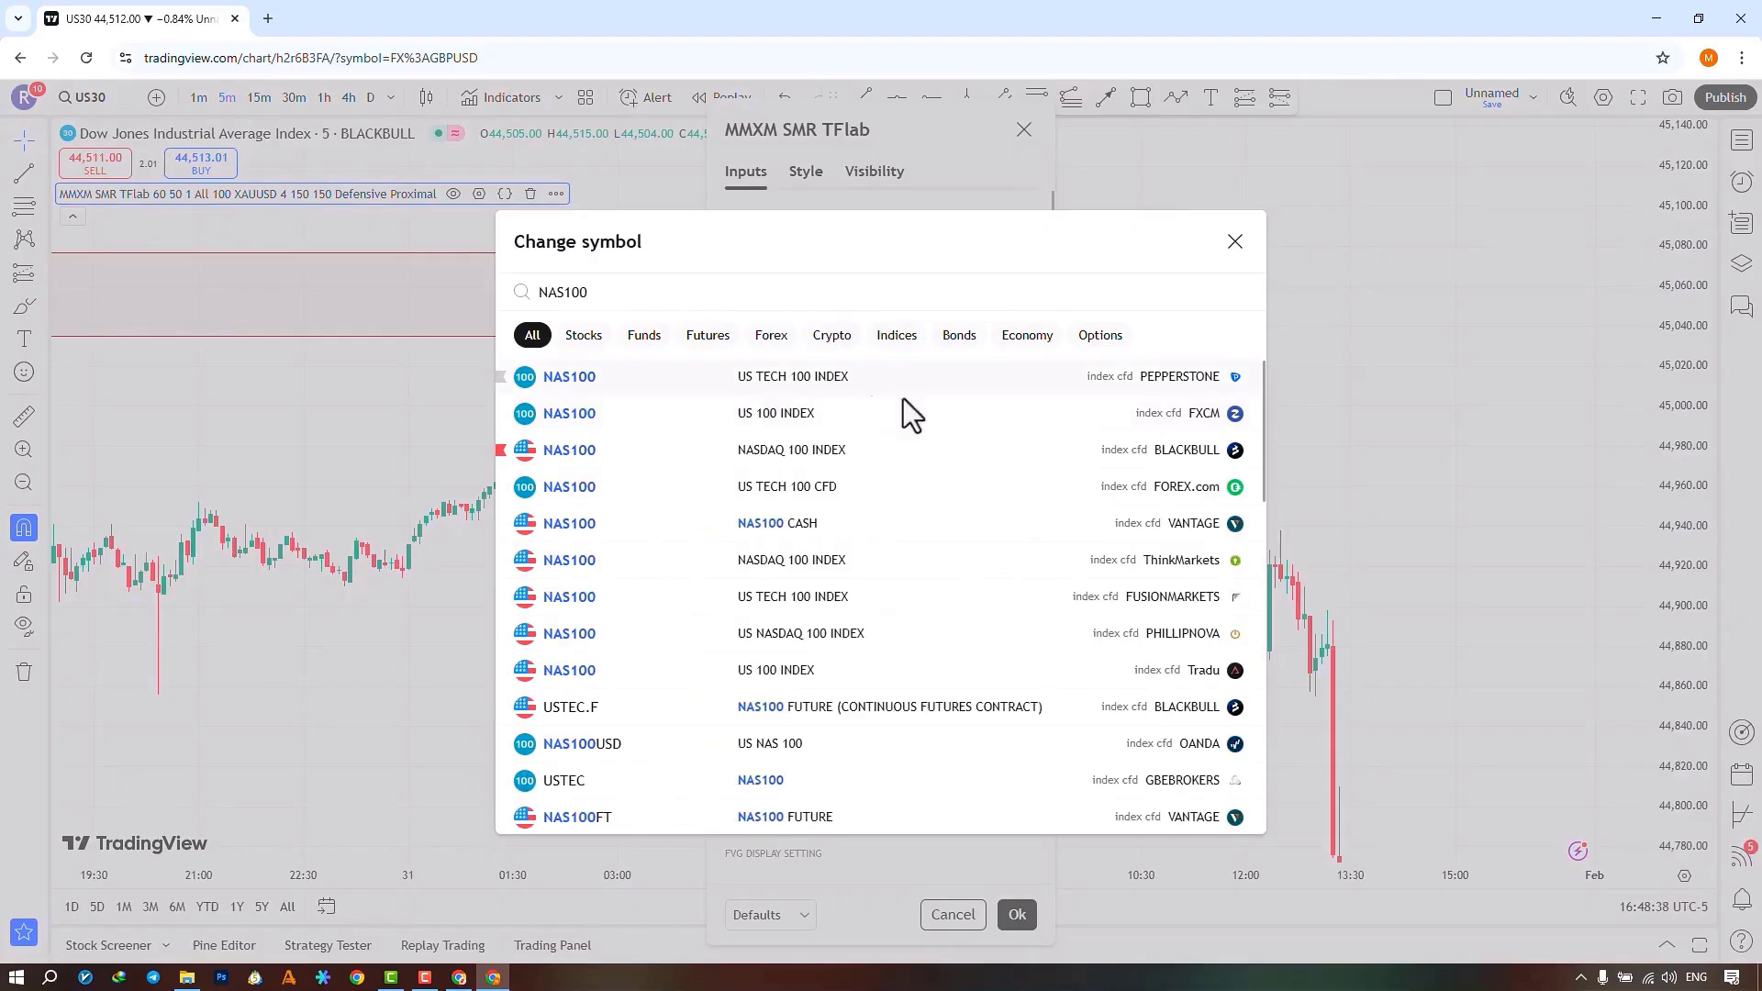
{"action": "left_click", "coordinate": [1166, 454]}
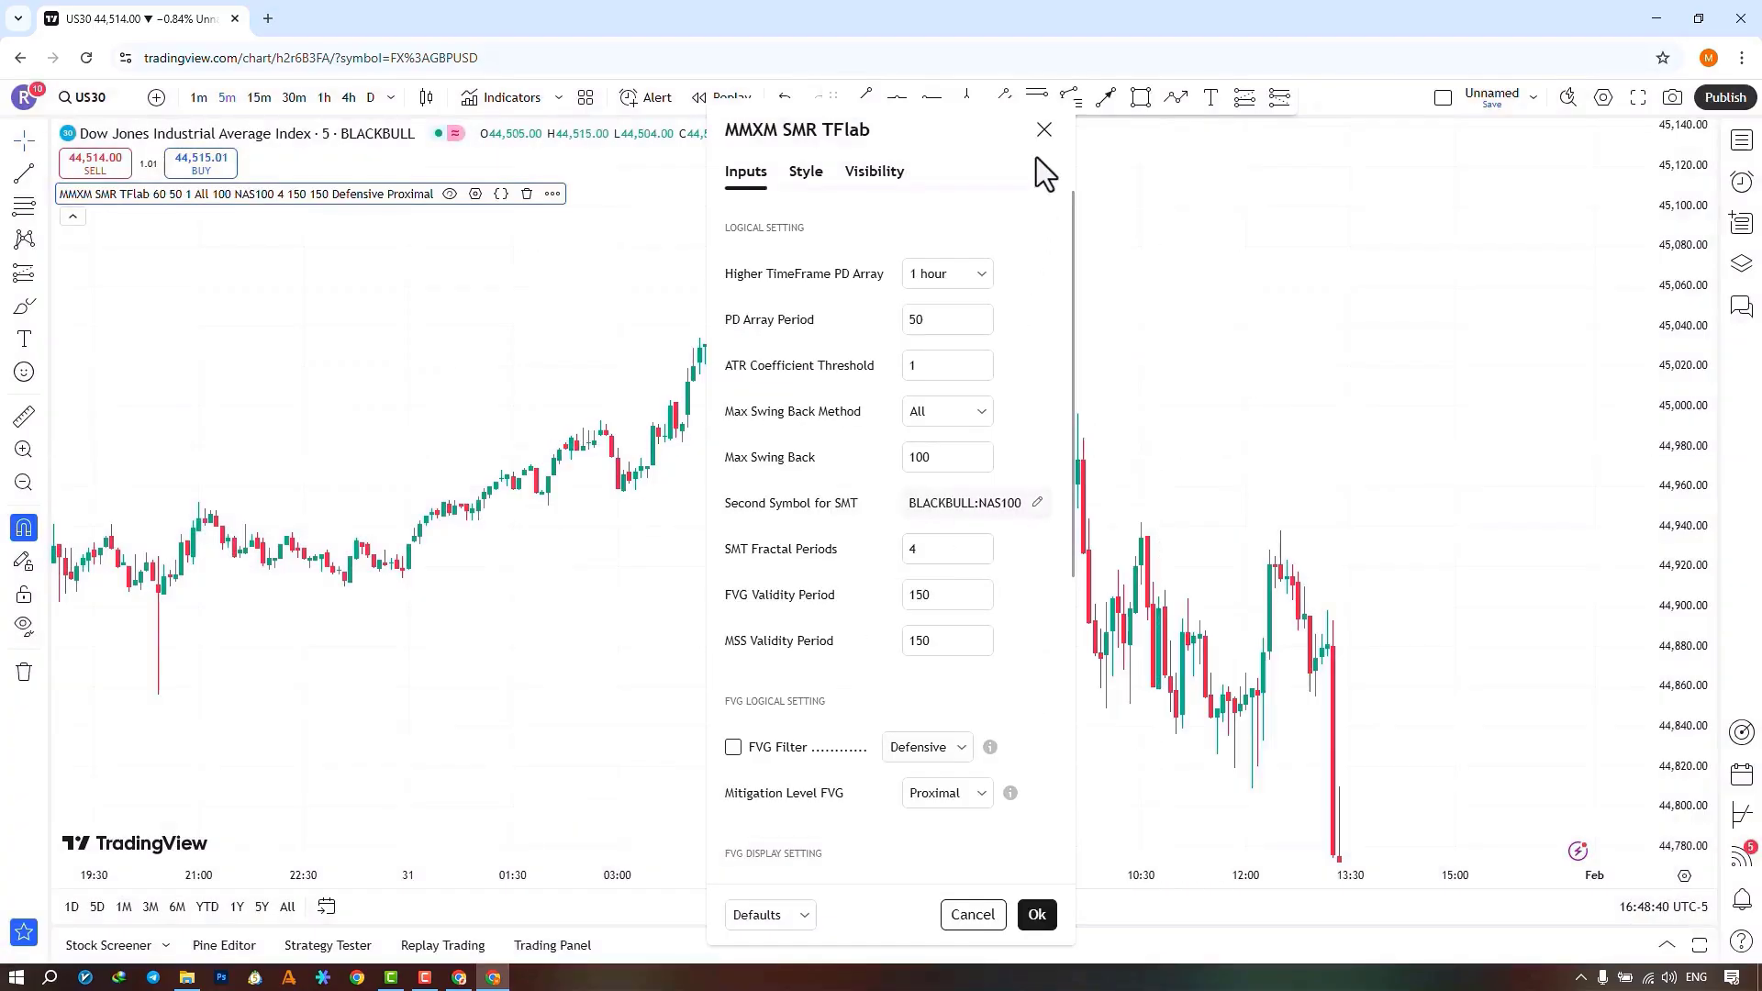
{"action": "left_click", "coordinate": [1026, 131]}
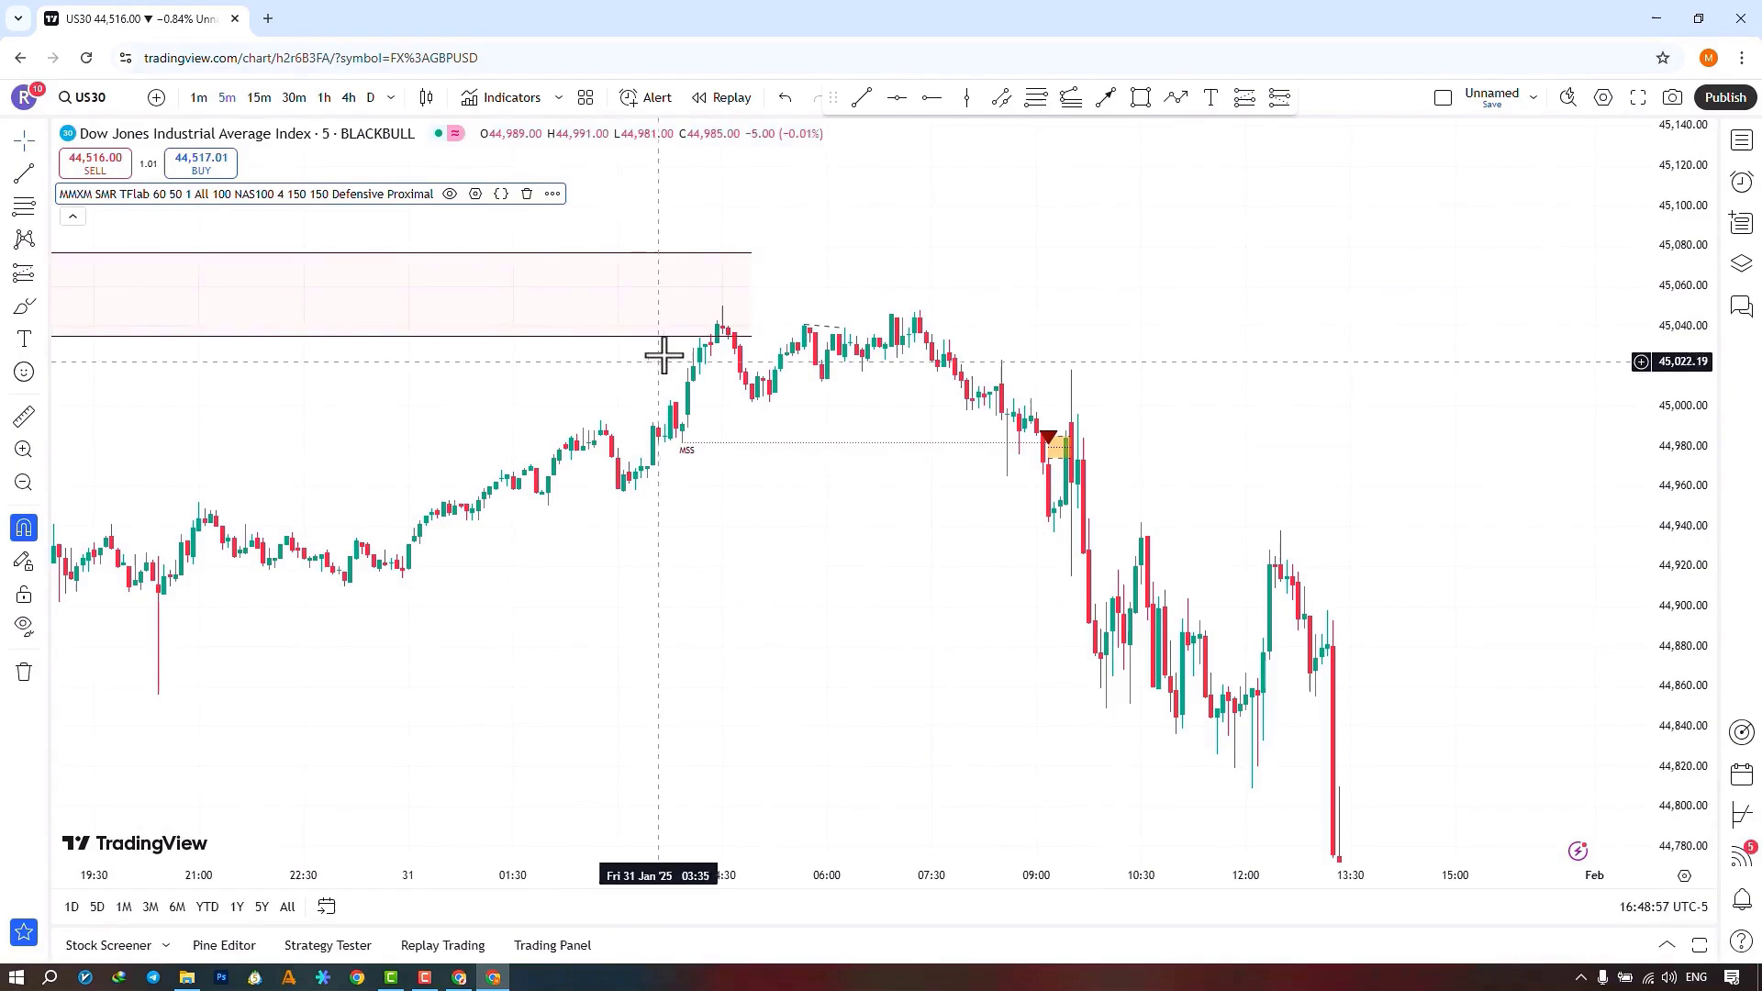
{"action": "left_click_drag", "start_coordinate": [738, 398], "coordinate": [719, 307]}
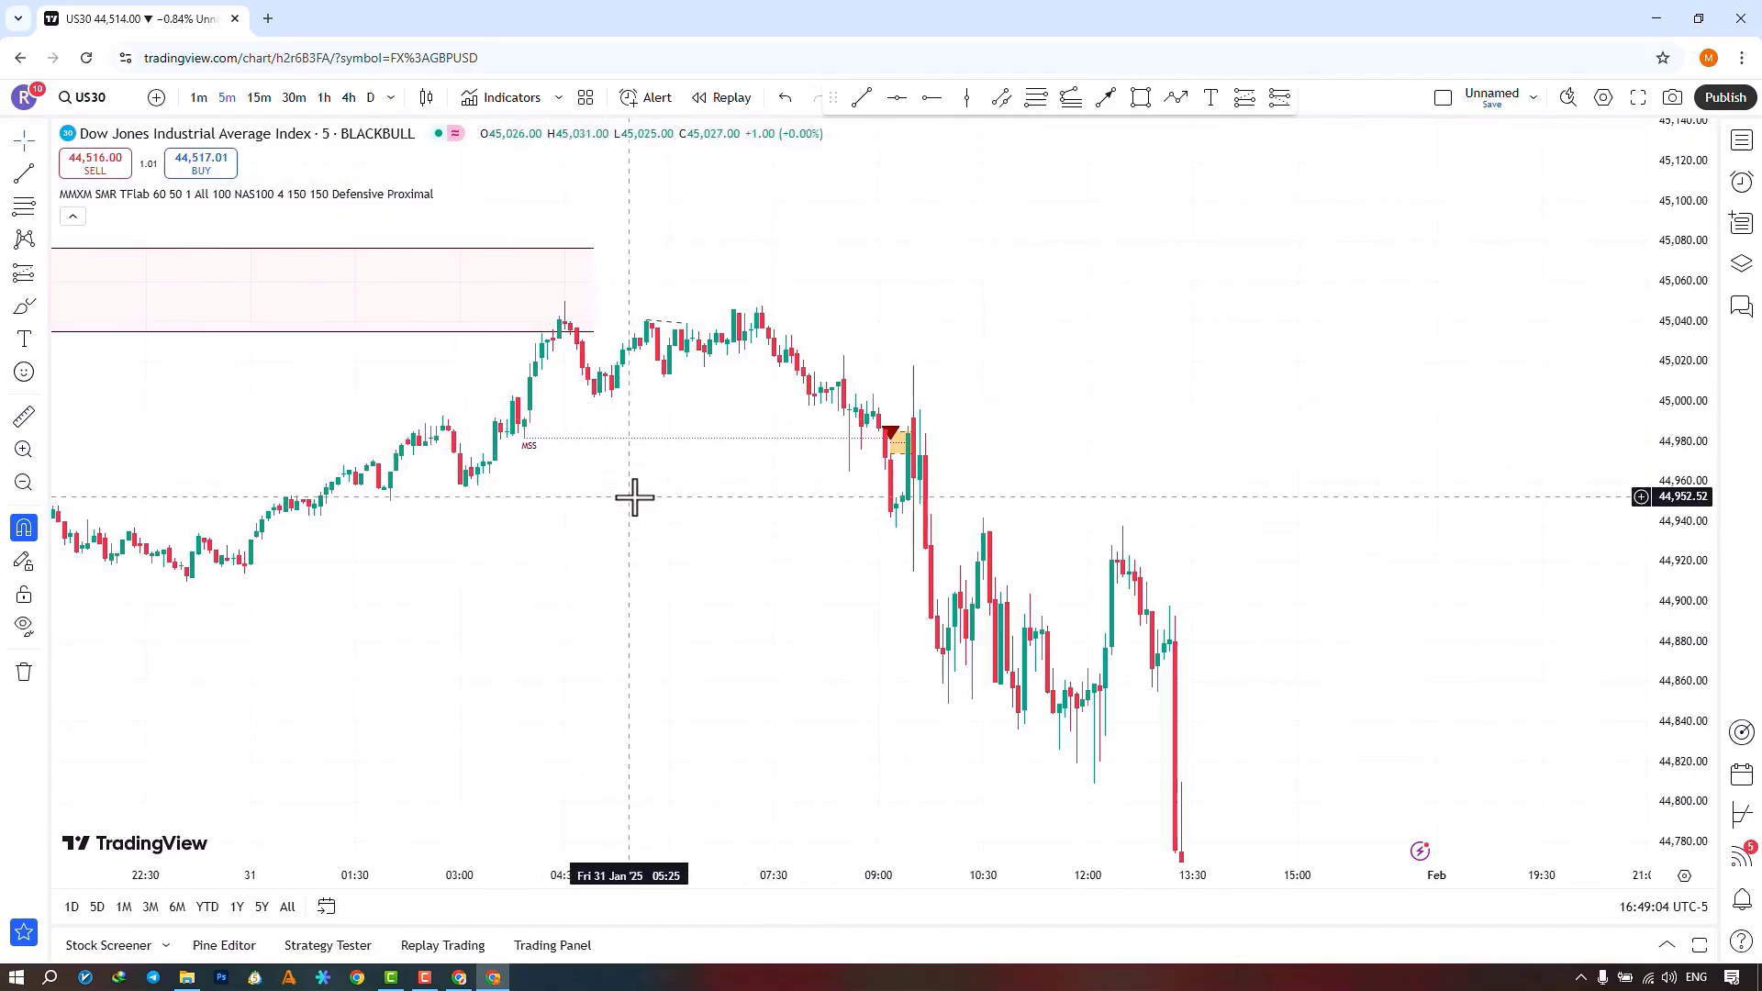
{"action": "left_click_drag", "start_coordinate": [676, 496], "coordinate": [493, 477]}
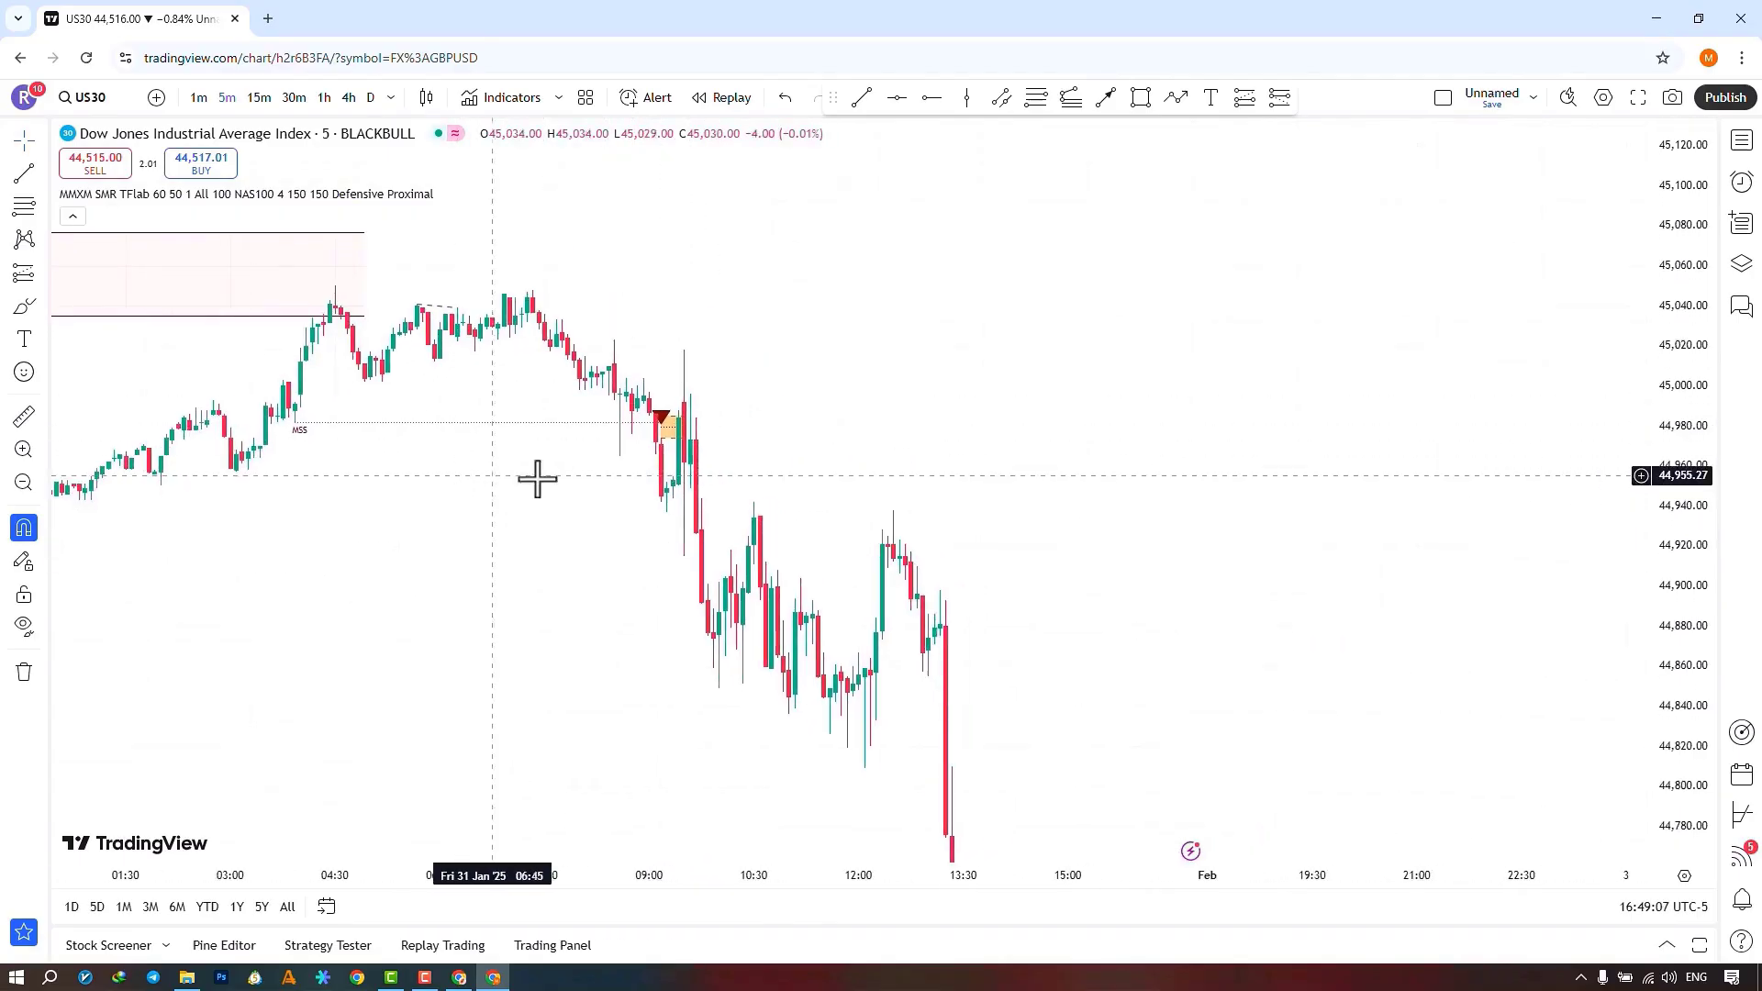
{"action": "left_click_drag", "start_coordinate": [562, 413], "coordinate": [535, 397]}
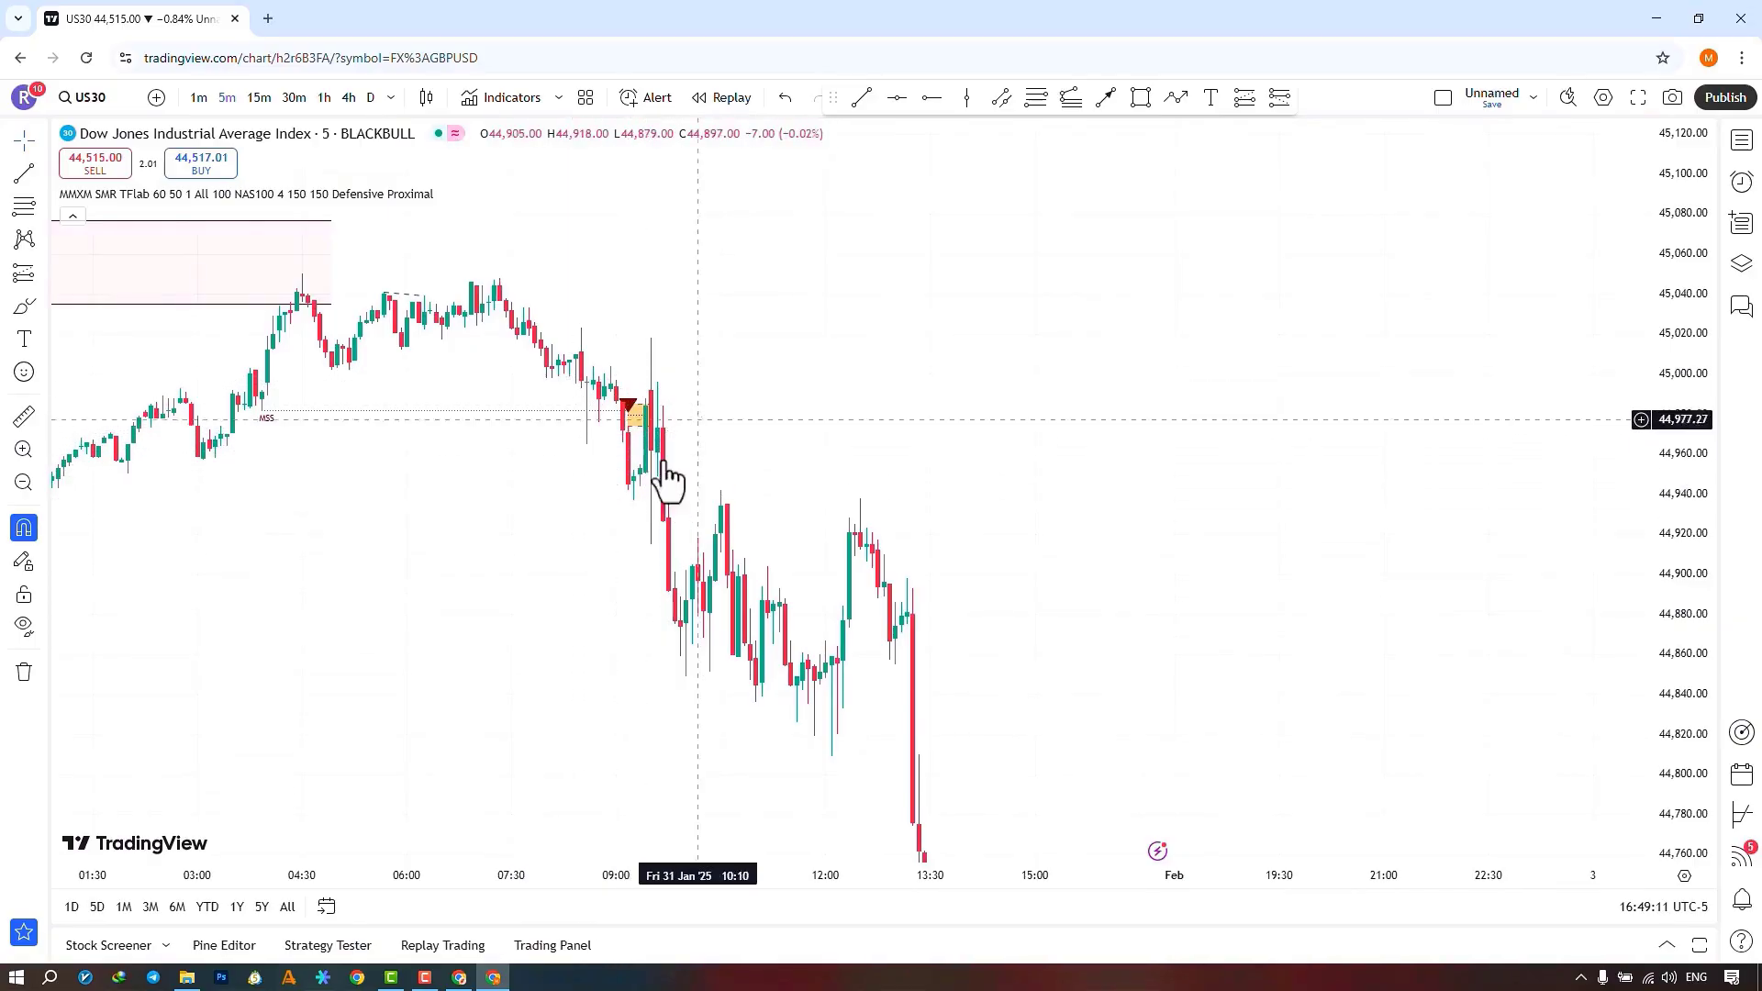
{"action": "left_click", "coordinate": [24, 449]}
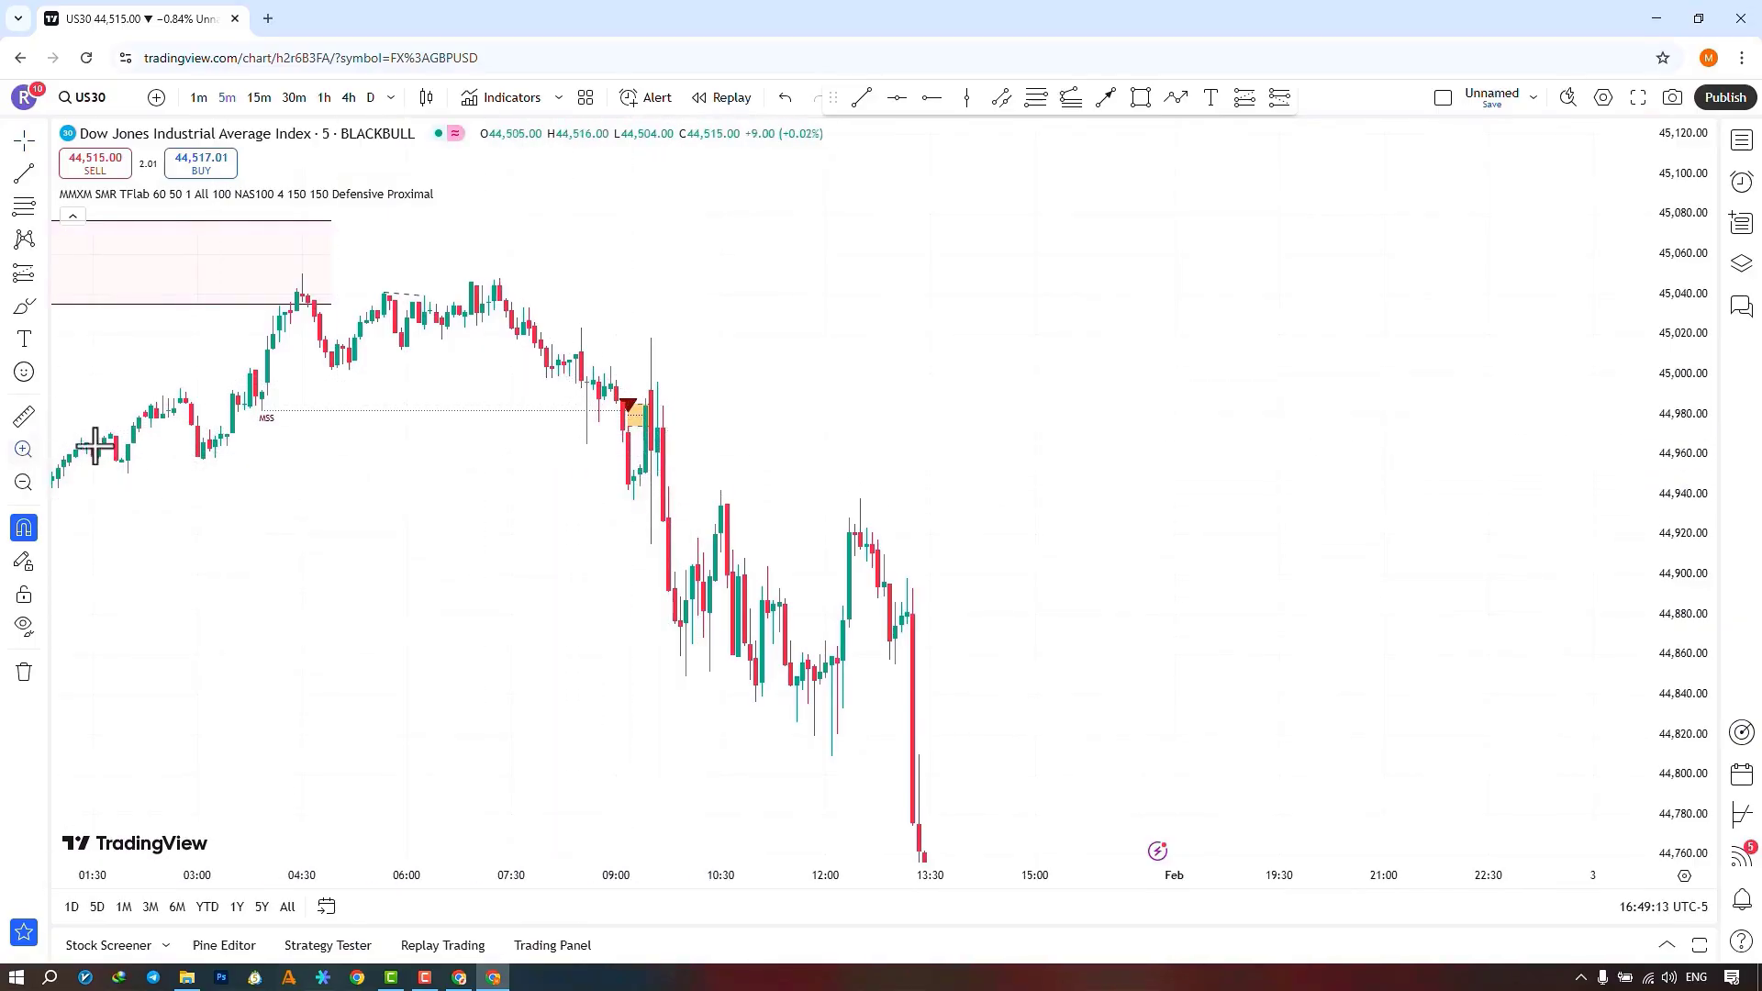
{"action": "left_click_drag", "start_coordinate": [526, 556], "coordinate": [734, 281]}
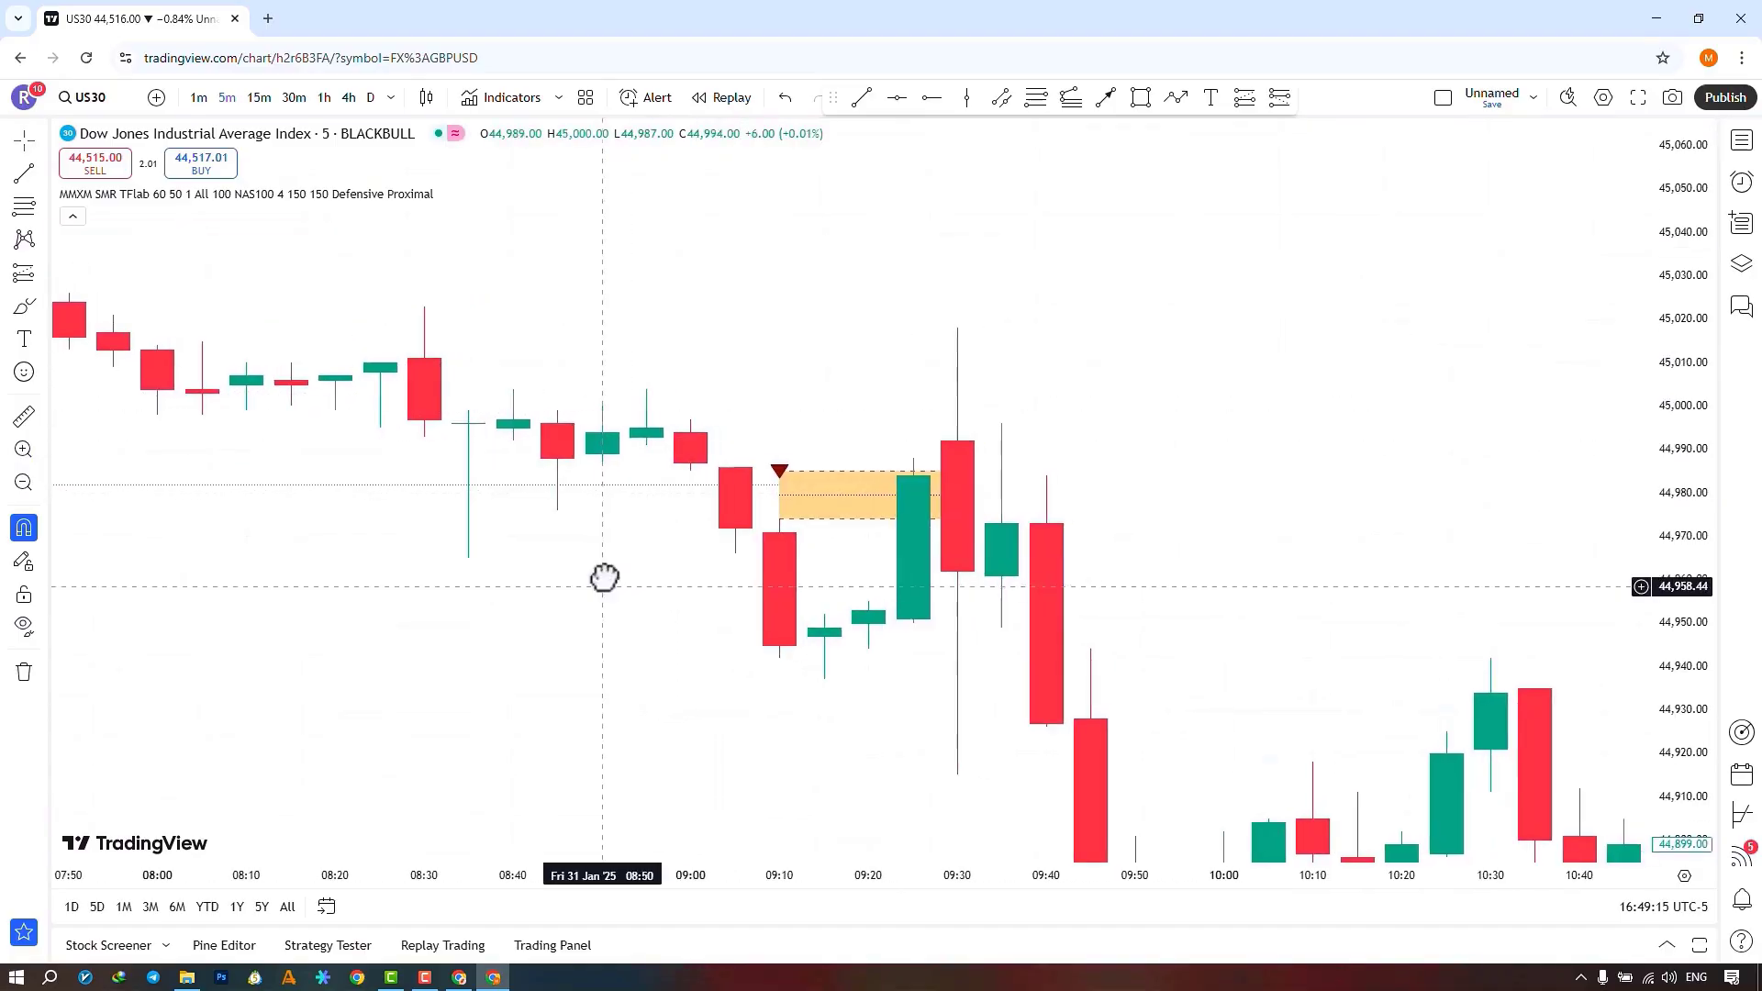
{"action": "left_click_drag", "start_coordinate": [731, 500], "coordinate": [606, 578]}
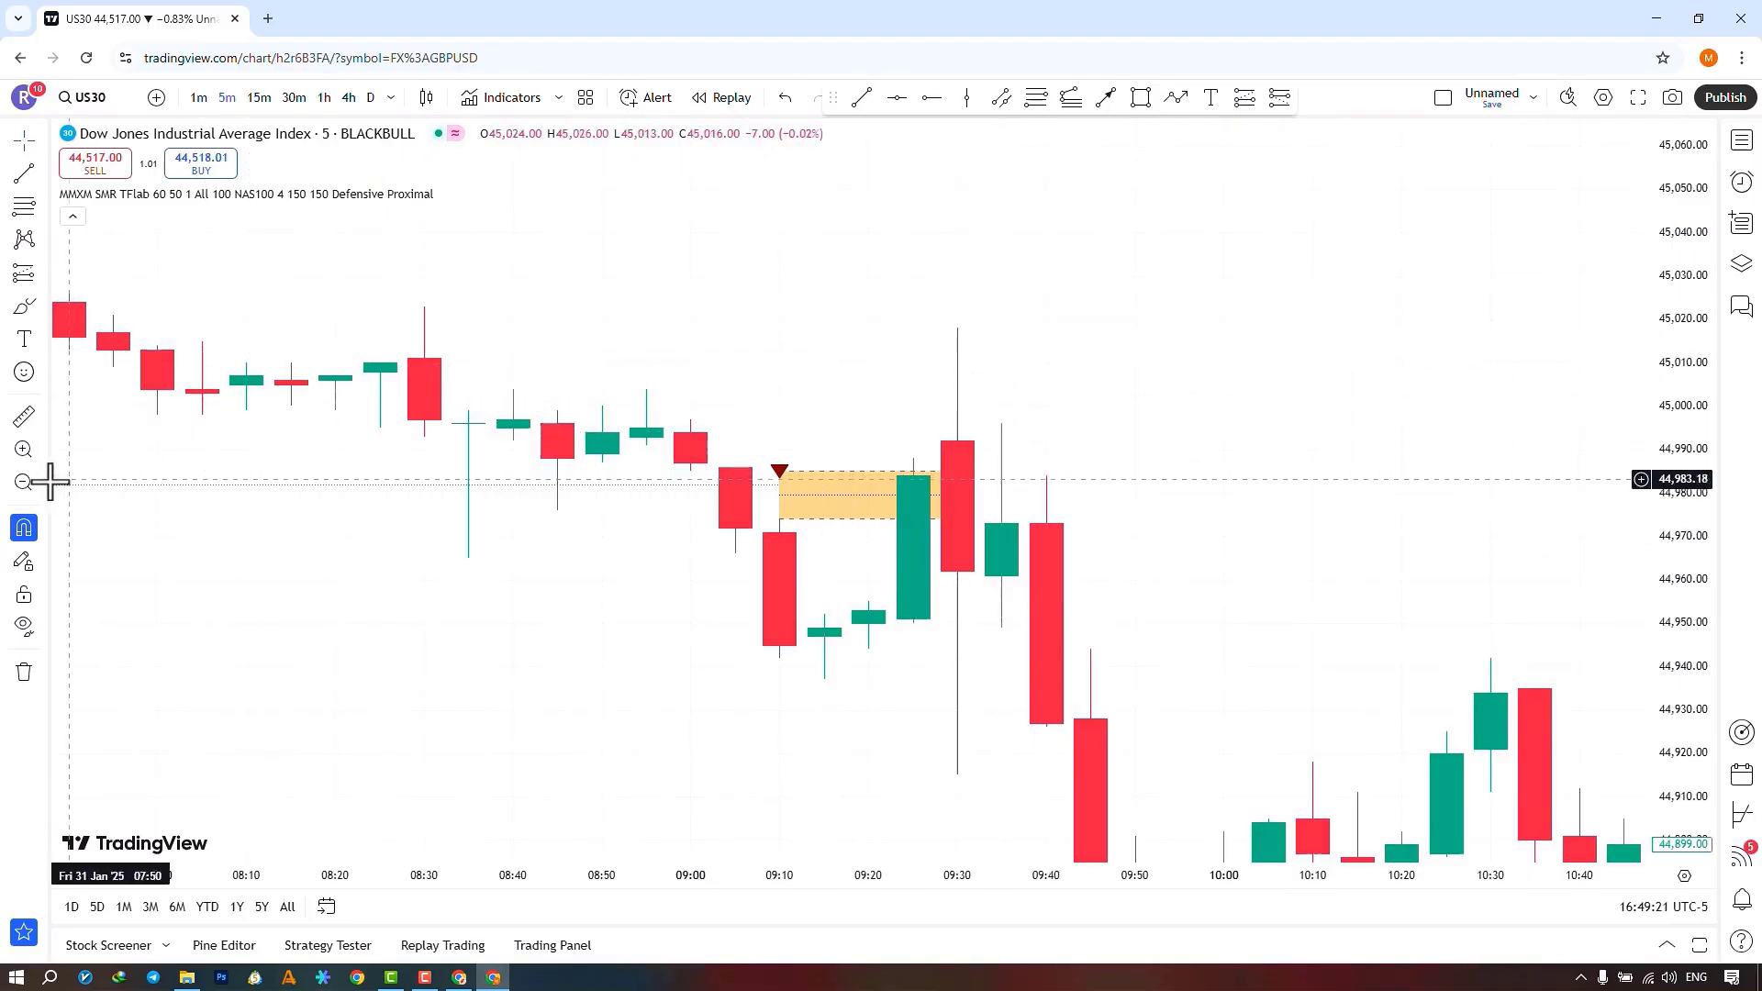
{"action": "left_click", "coordinate": [23, 482]}
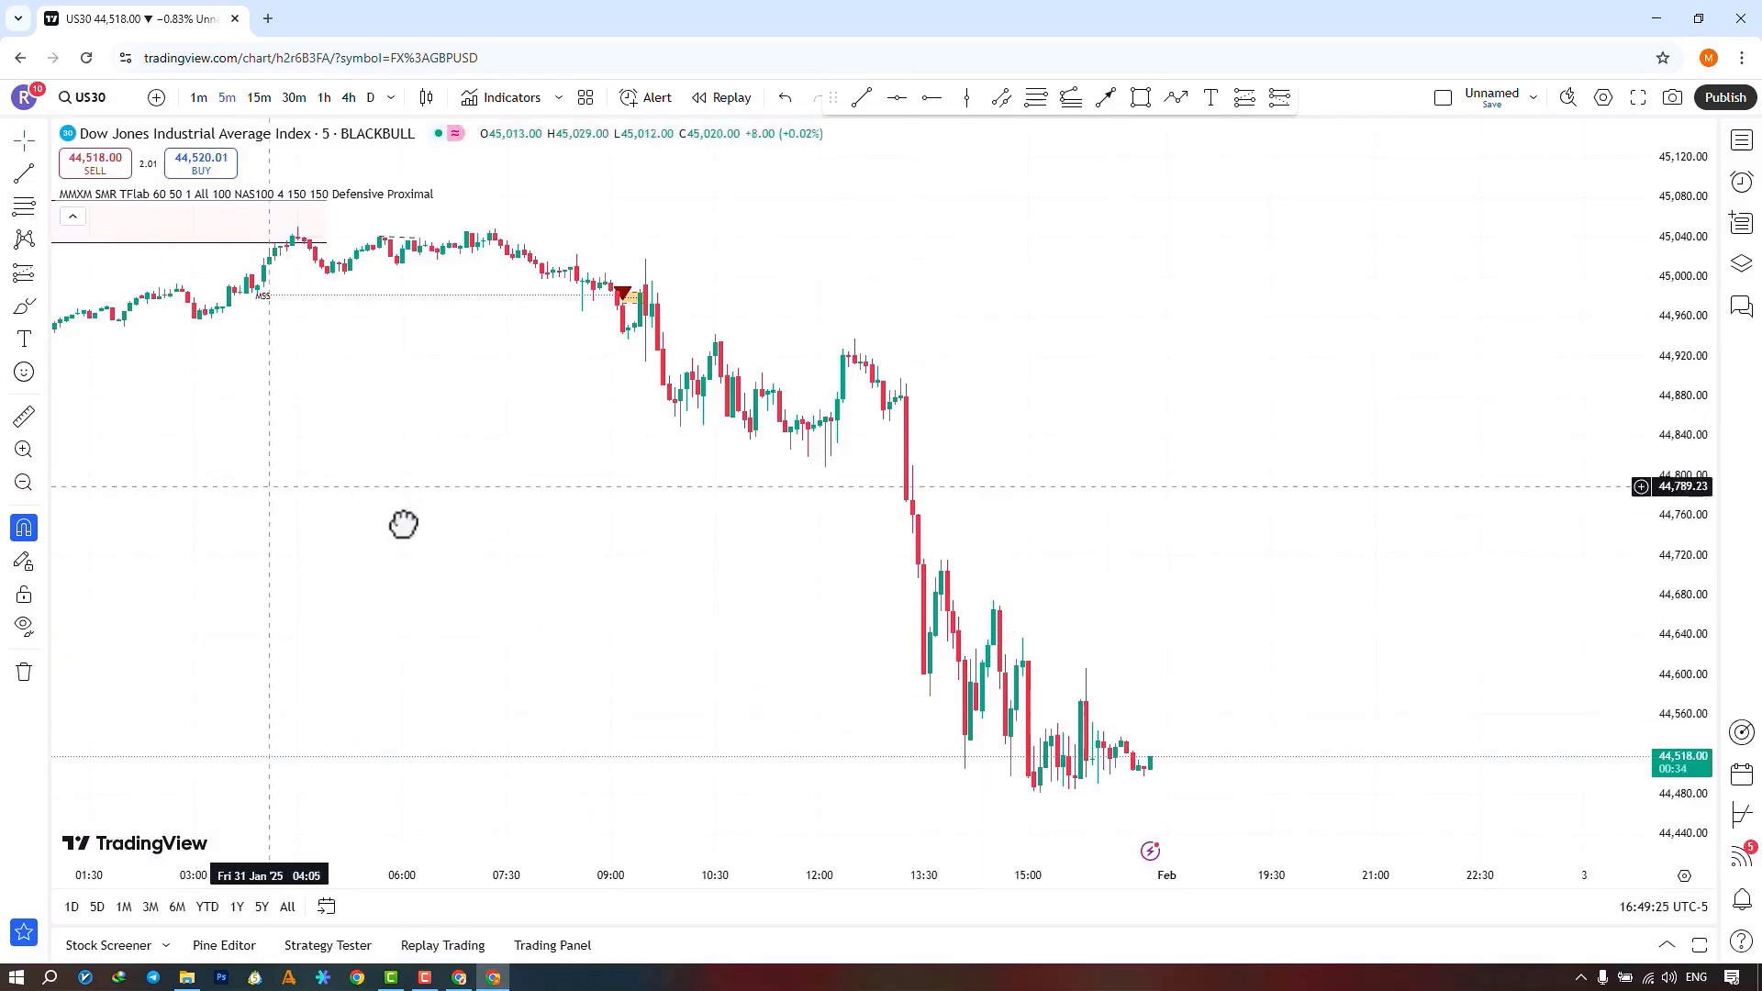
{"action": "left_click_drag", "start_coordinate": [401, 523], "coordinate": [618, 605]}
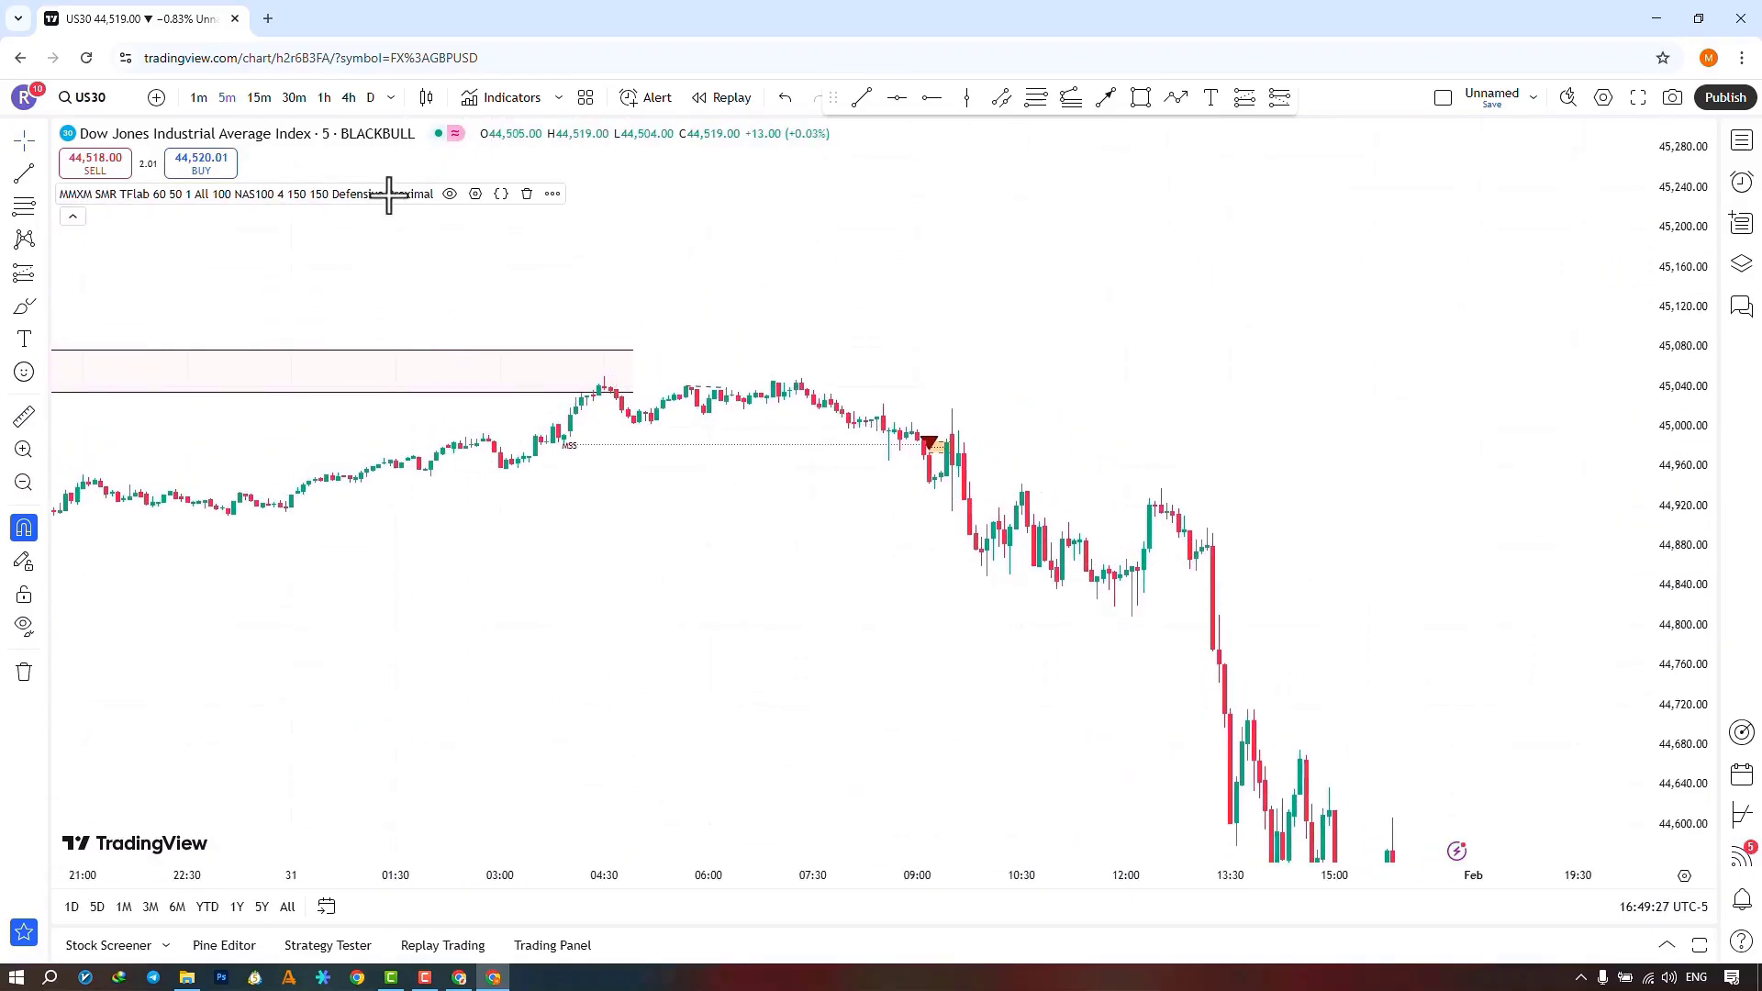
- Reopen the MMXM SMR TFlab inputs and review the Higher TimeFrame PD Array options, keeping 1 hour
{"action": "left_click", "coordinate": [472, 196]}
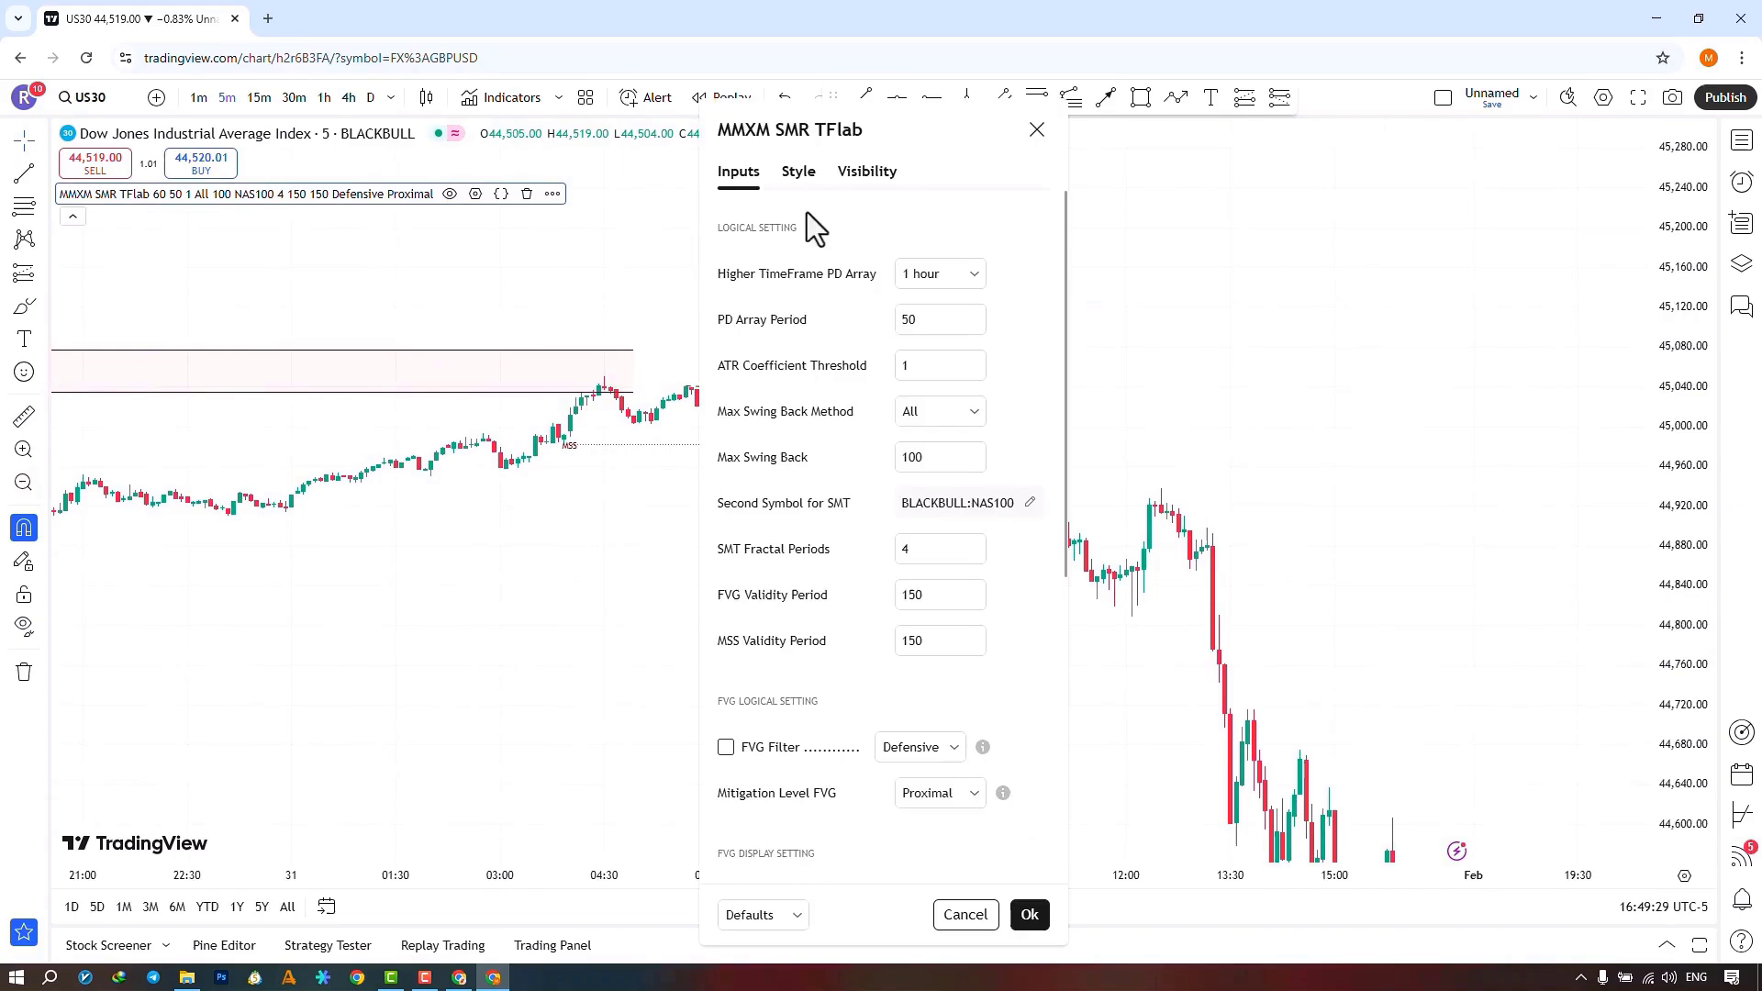
{"action": "scroll", "coordinate": [846, 230], "scroll_direction": "down", "scroll_amount": 2}
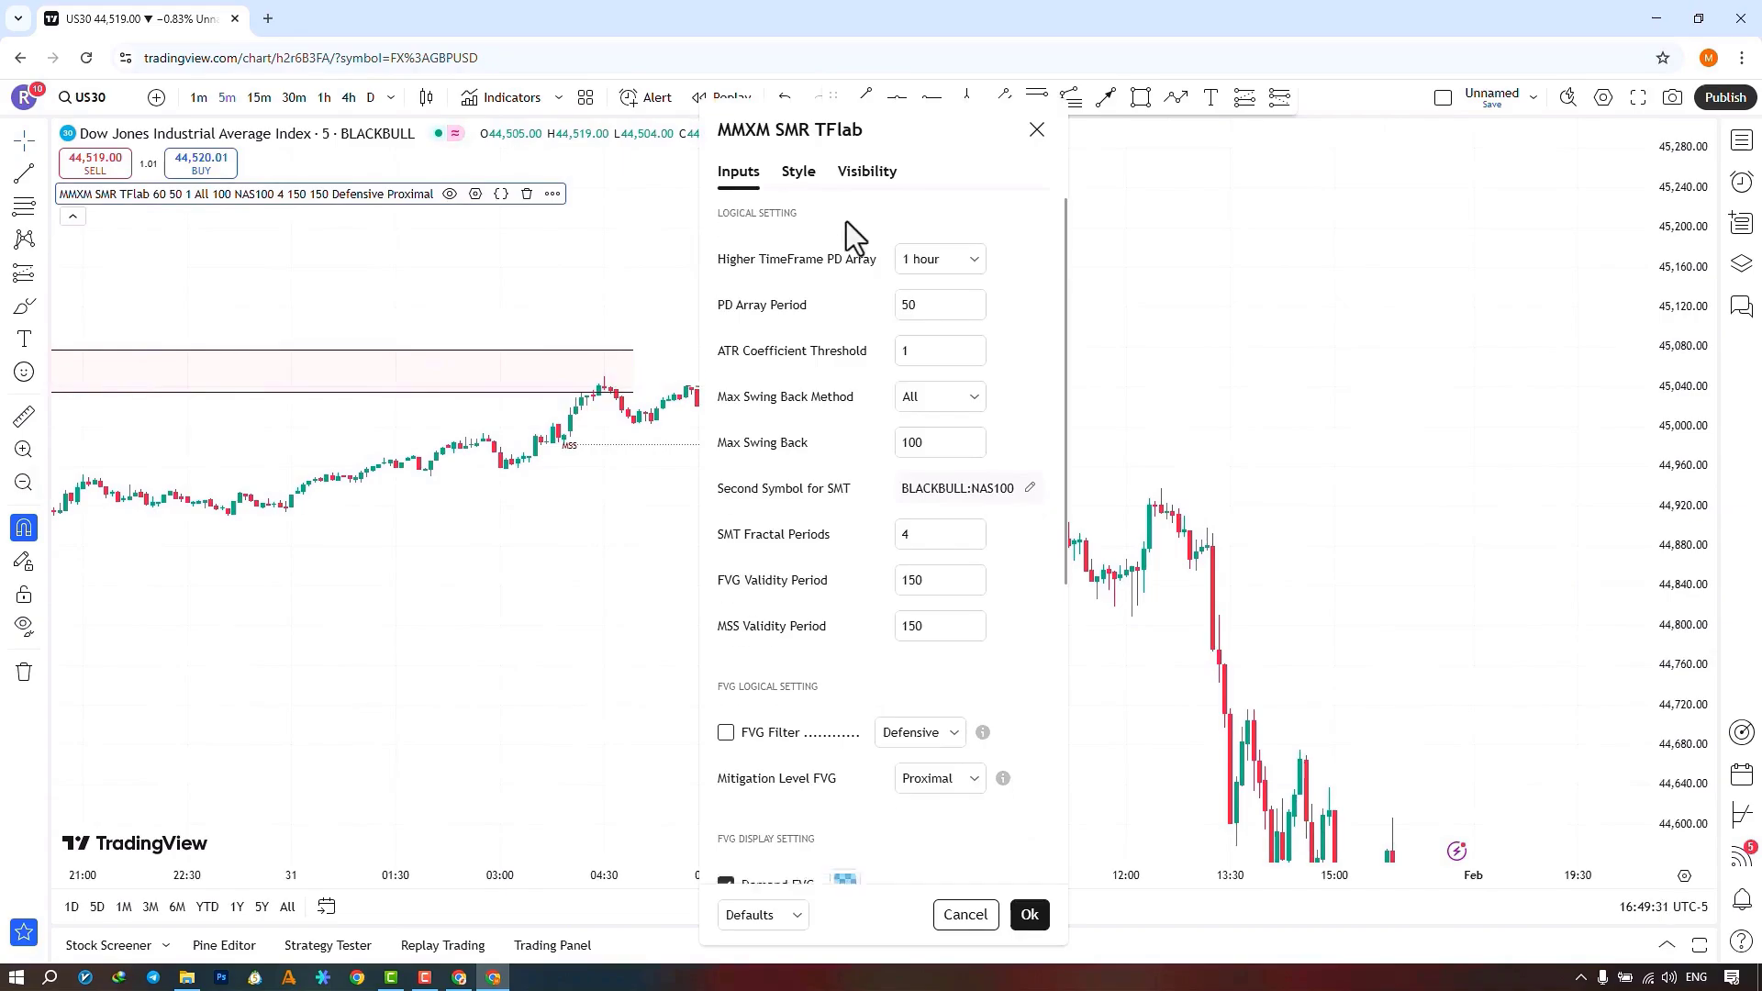
{"action": "scroll", "coordinate": [859, 310], "scroll_direction": "up", "scroll_amount": 2}
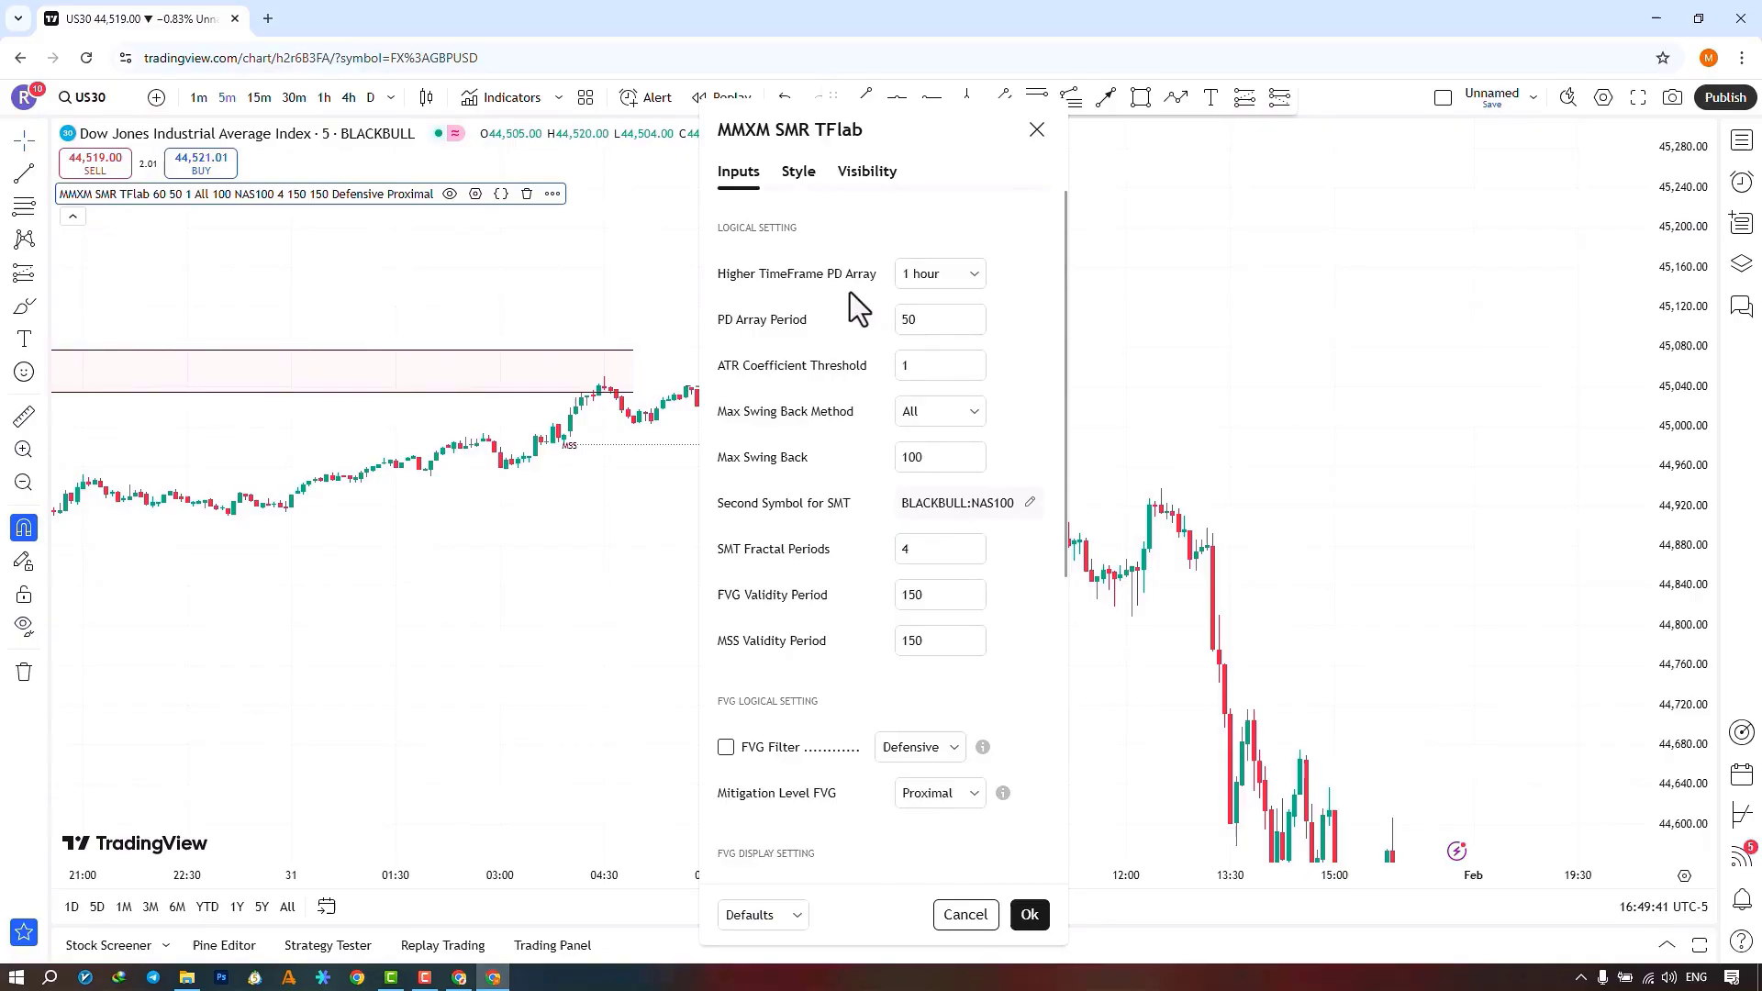
{"action": "left_click", "coordinate": [936, 280]}
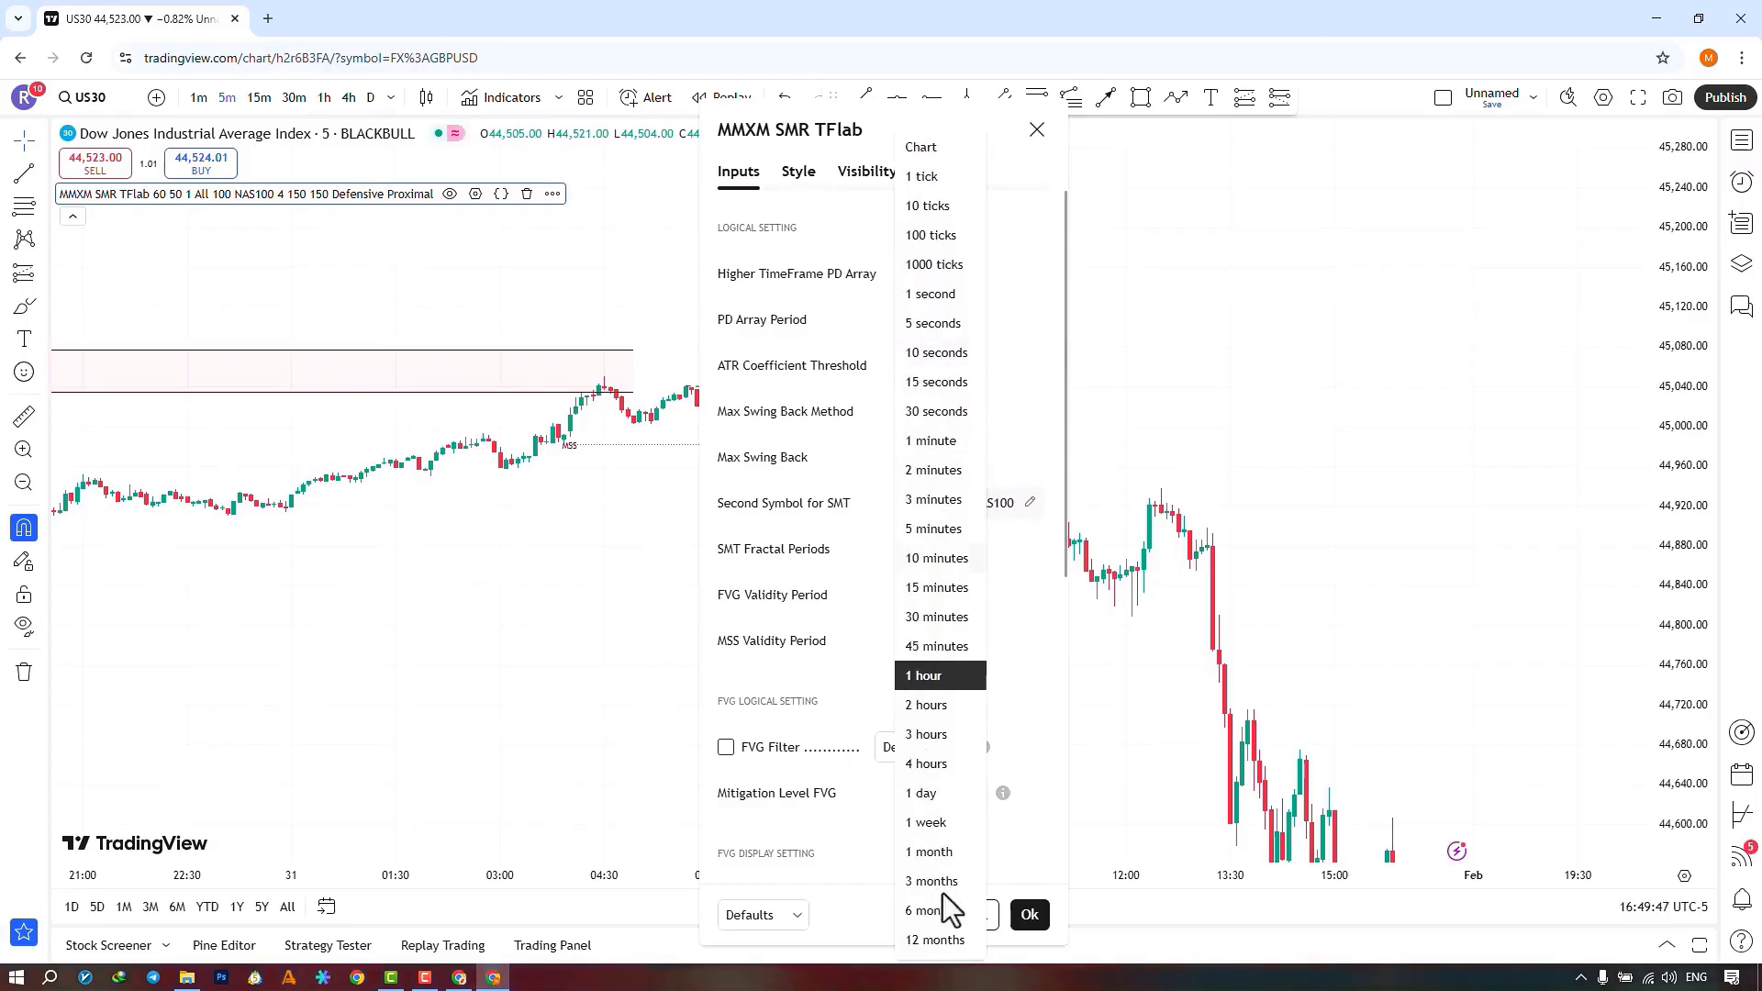
{"action": "left_click", "coordinate": [824, 315]}
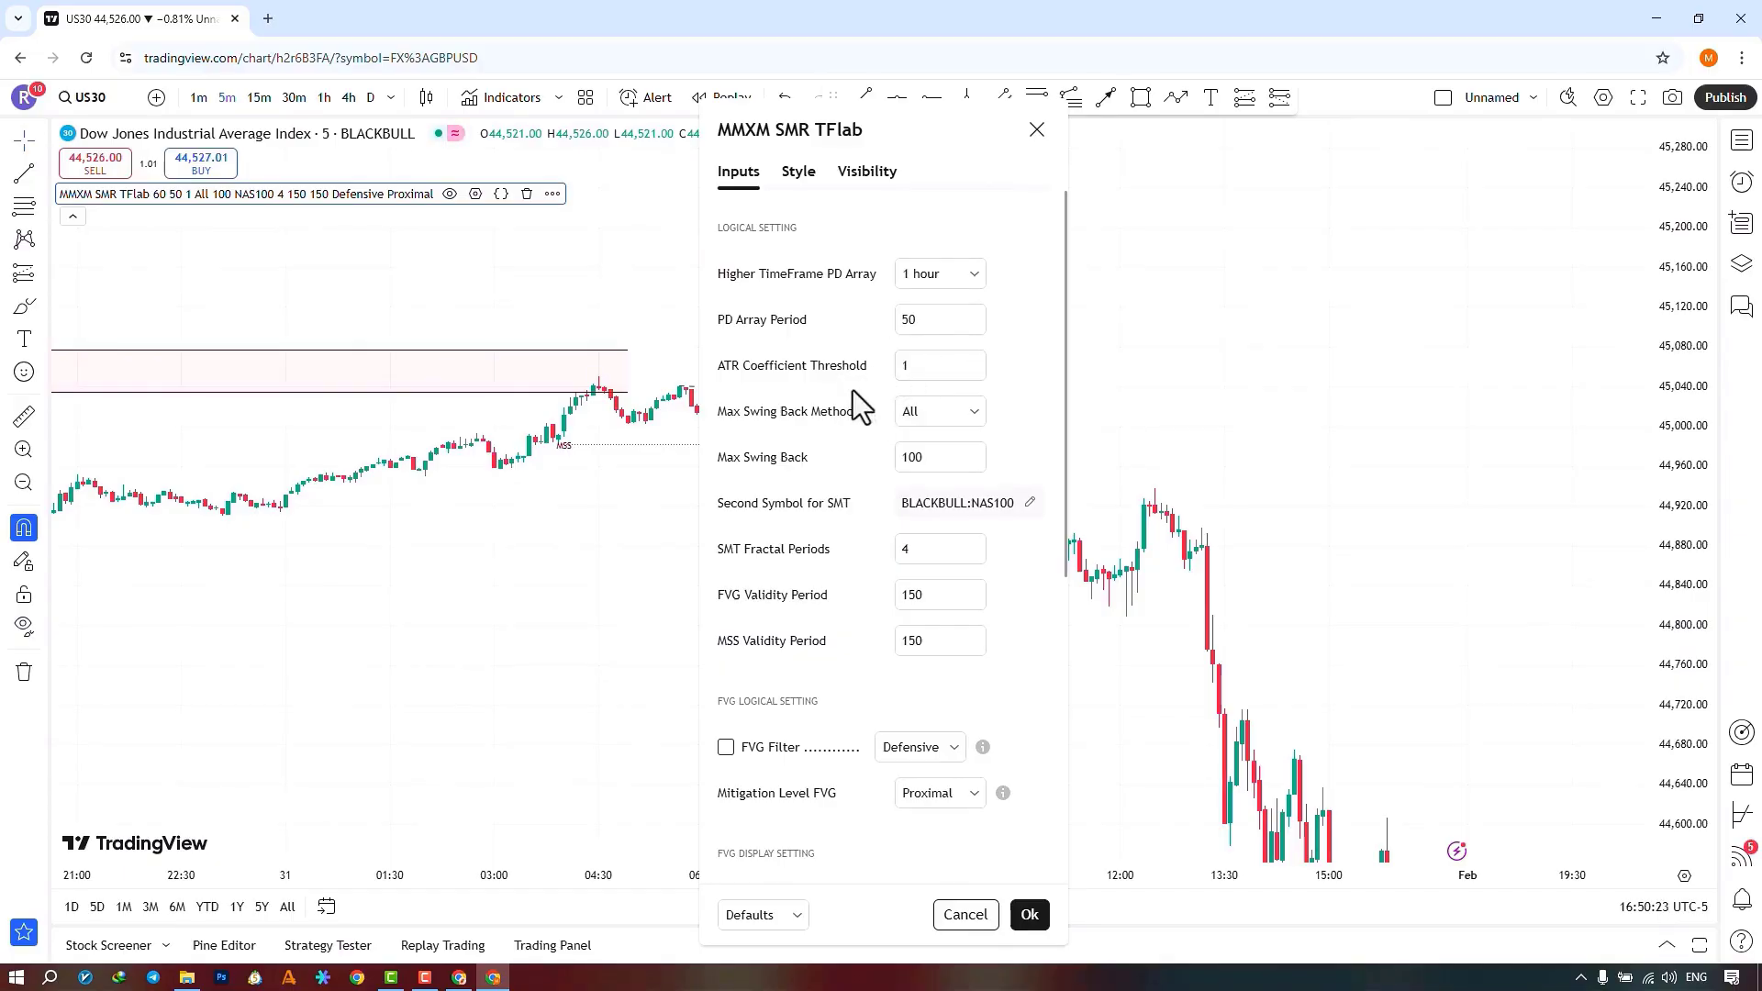
{"action": "scroll", "coordinate": [859, 404], "scroll_direction": "down", "scroll_amount": 1}
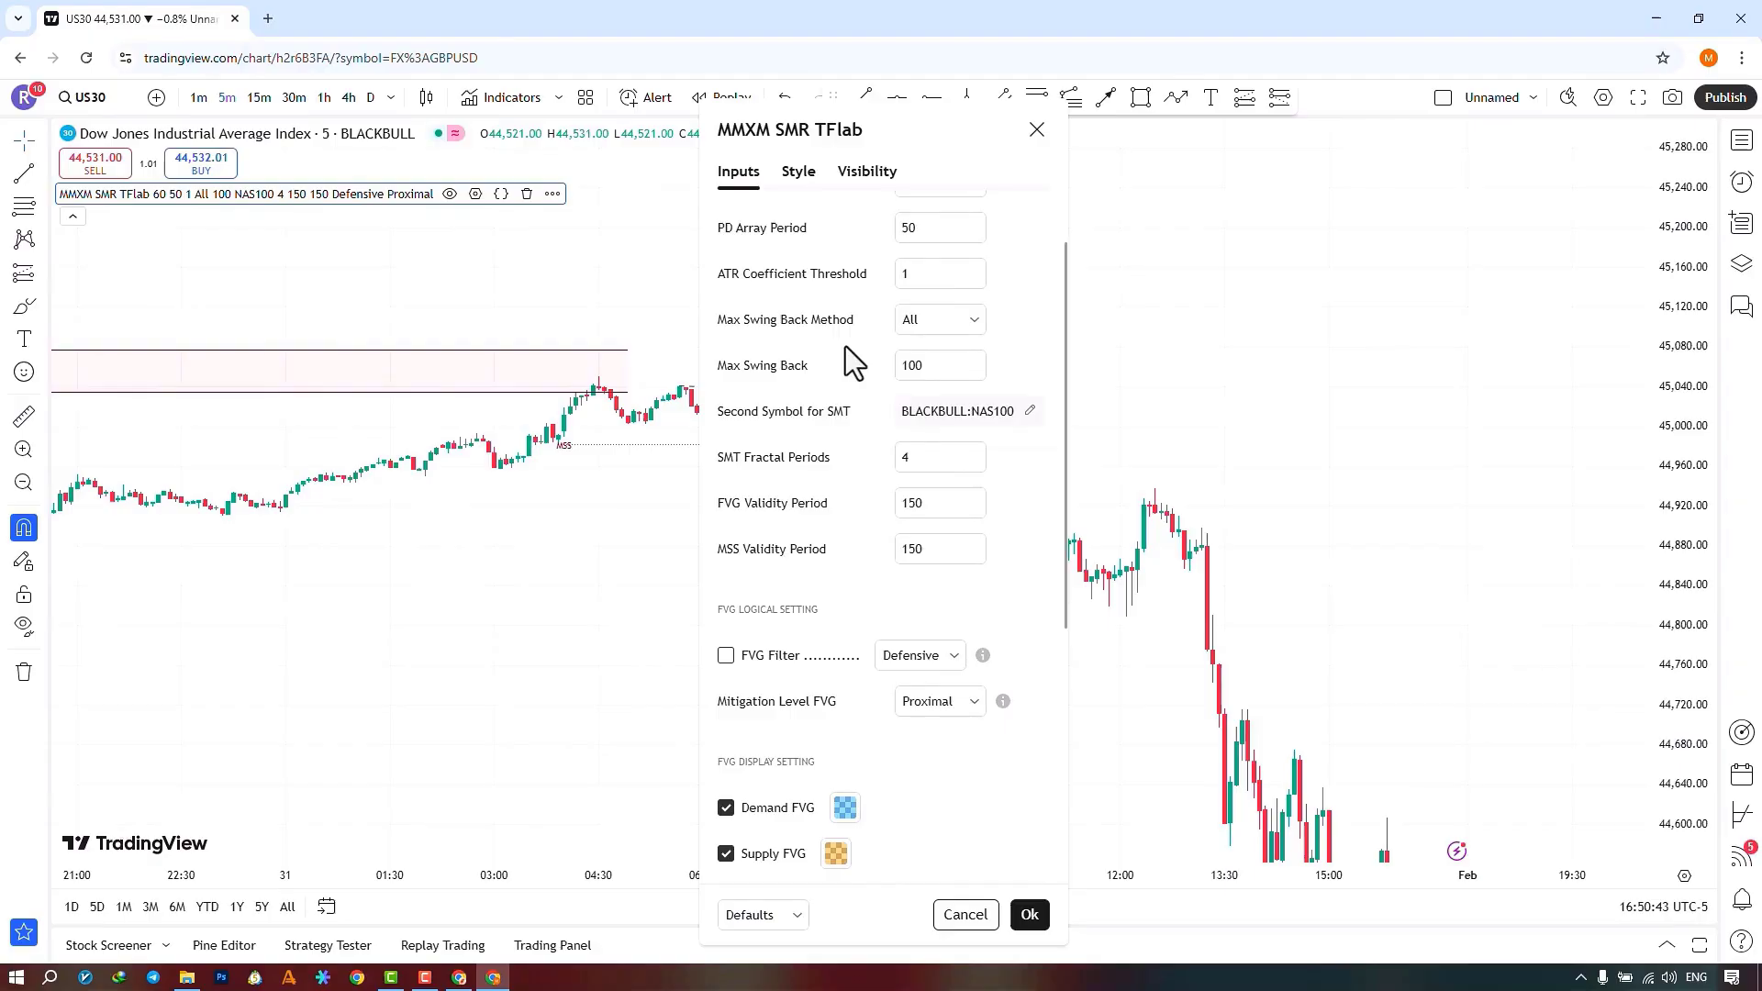
{"action": "left_click", "coordinate": [944, 321]}
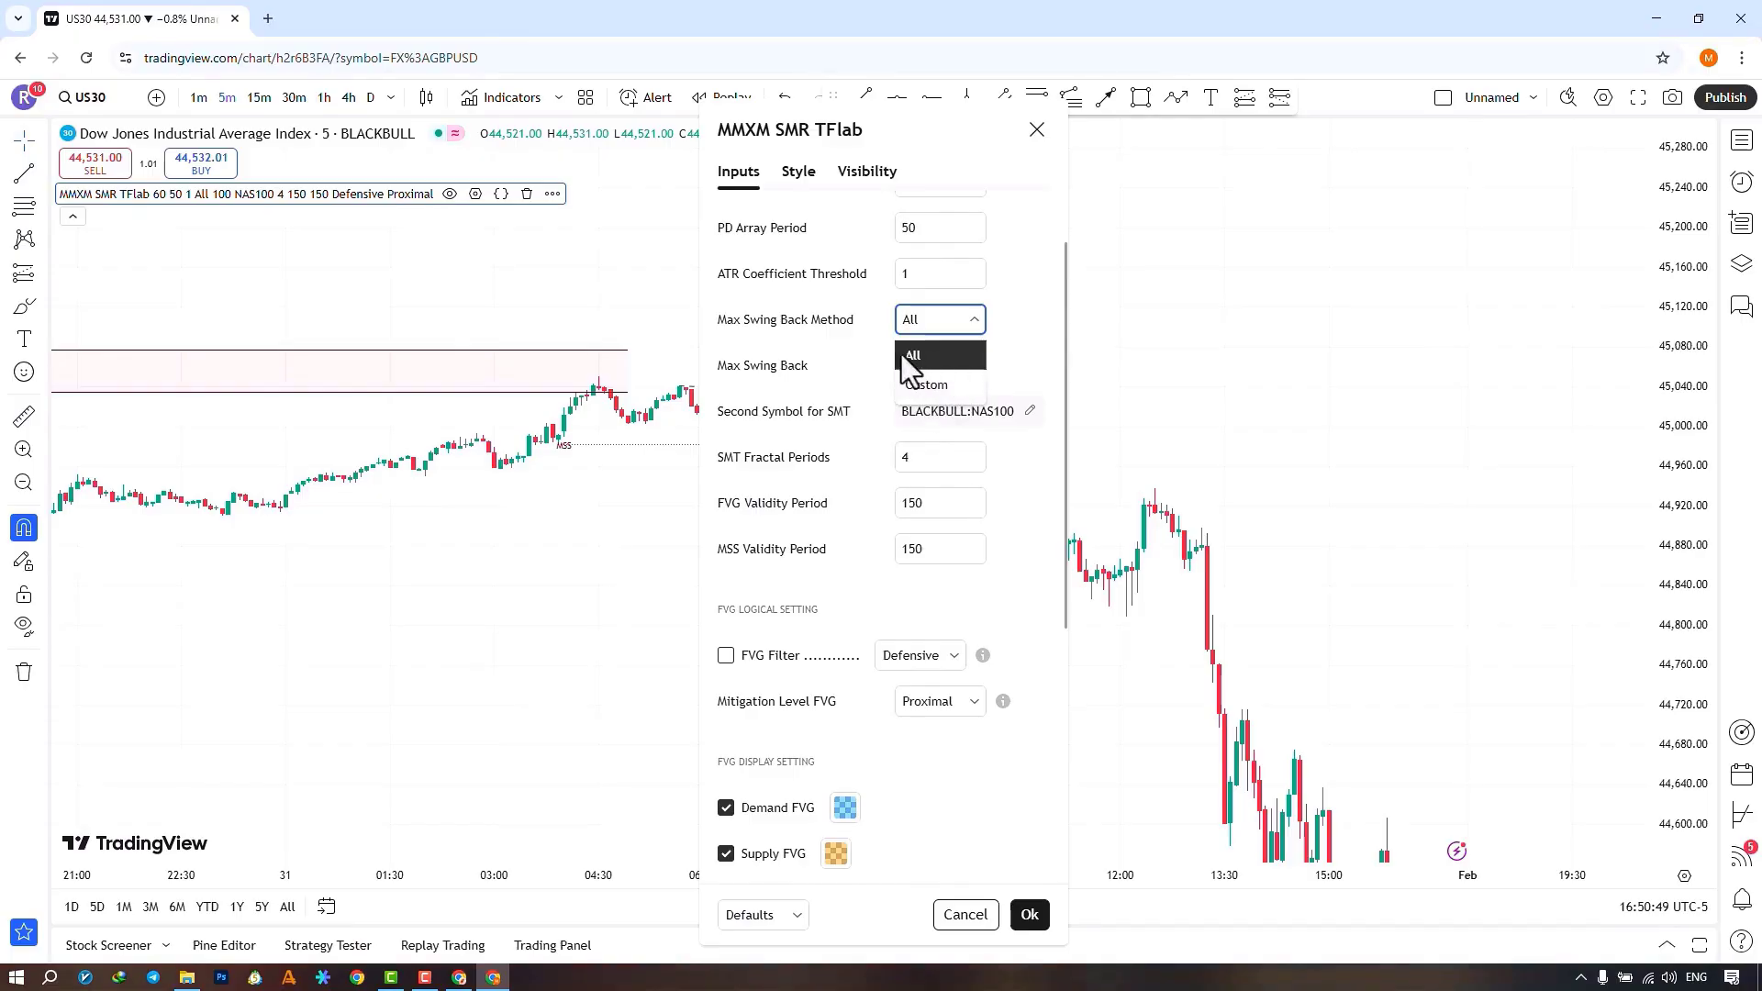
{"action": "left_click", "coordinate": [936, 387]}
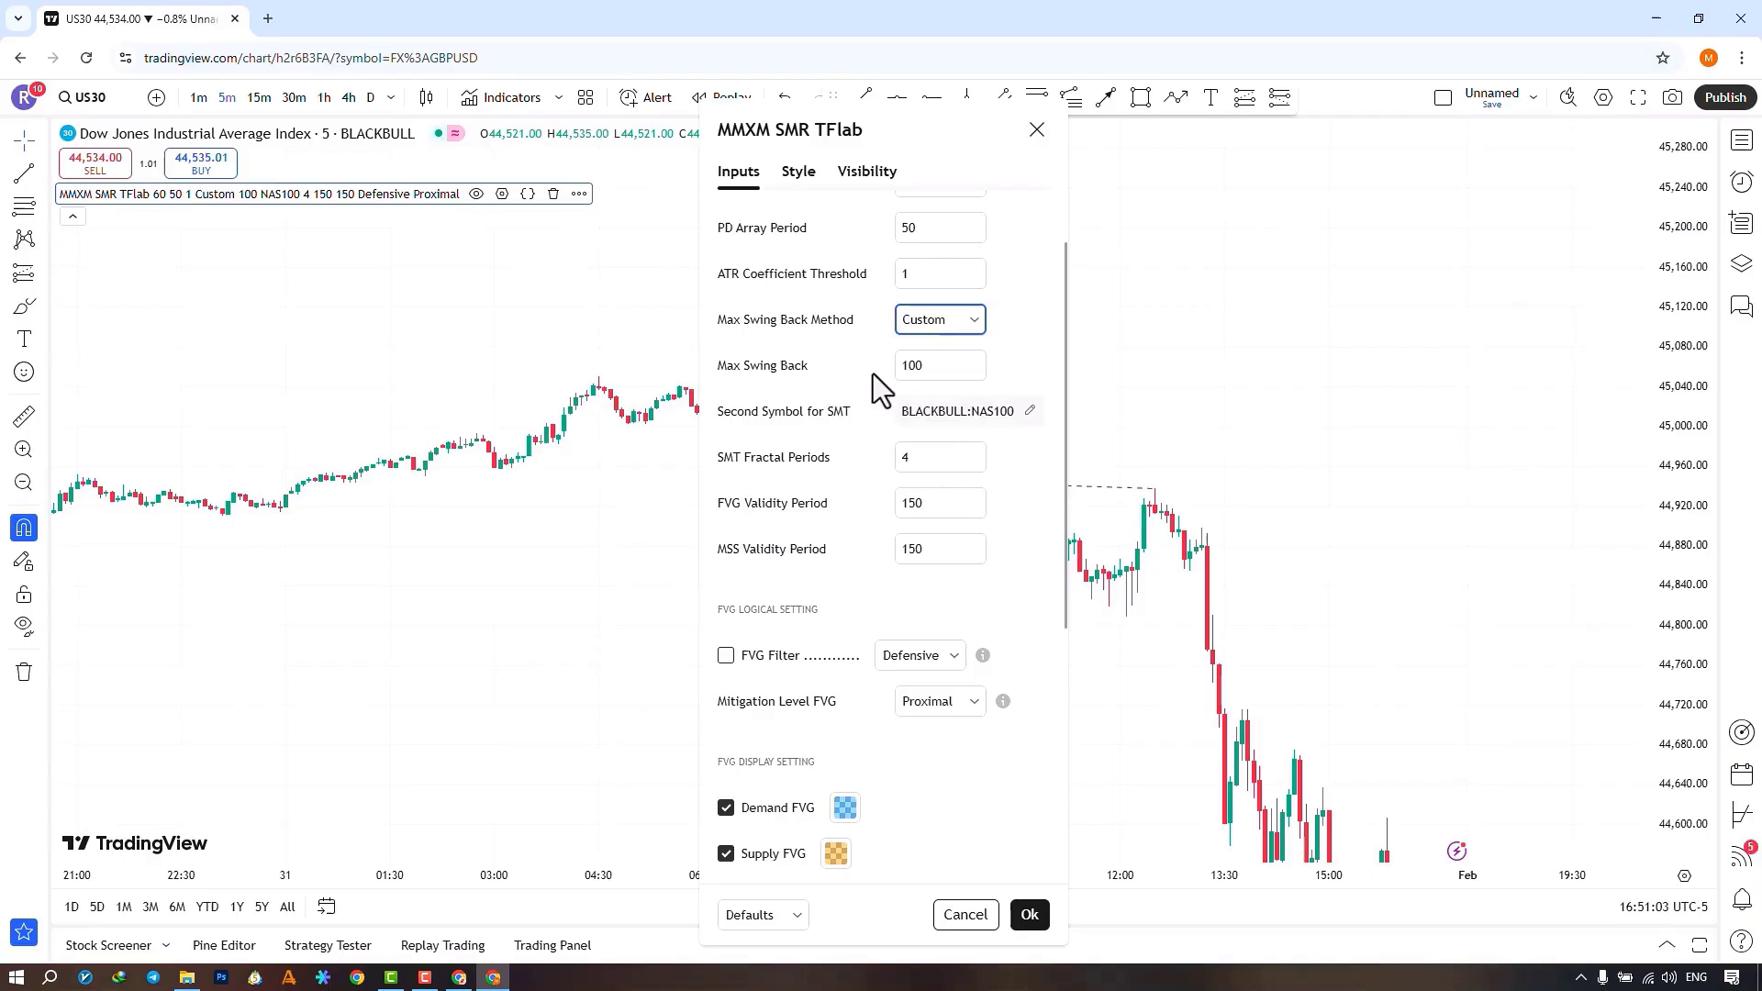
{"action": "left_click", "coordinate": [922, 325]}
{"action": "left_click", "coordinate": [952, 356]}
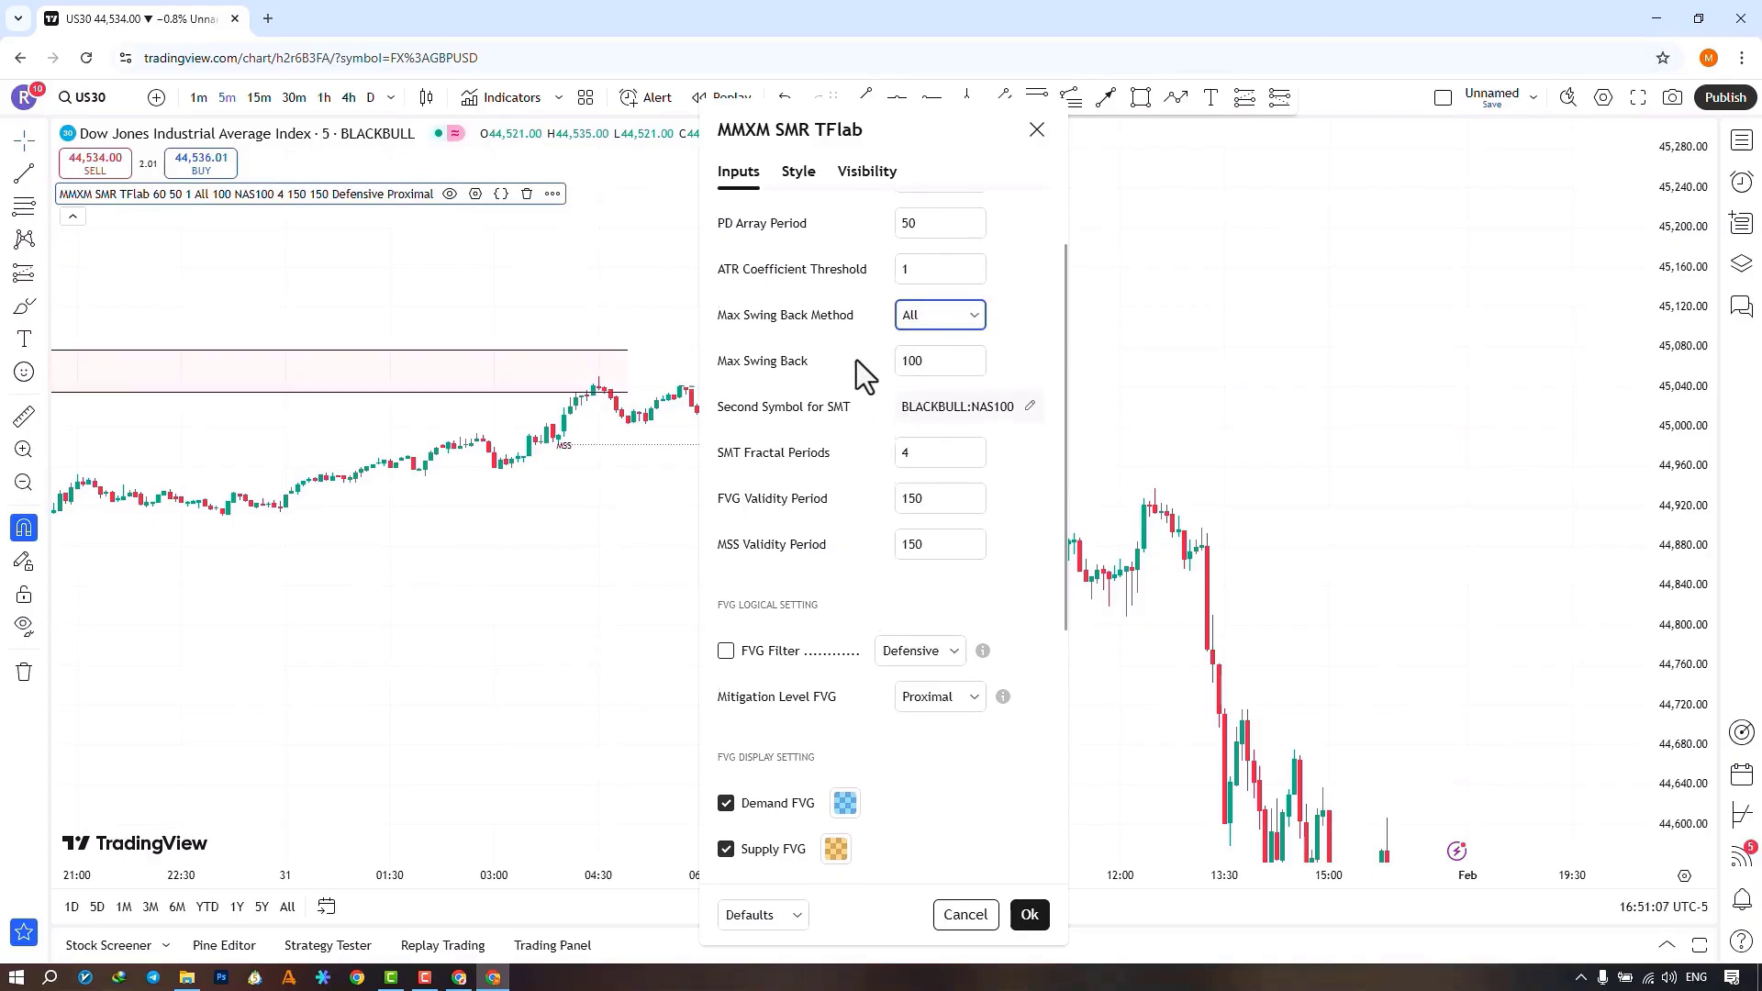
{"action": "scroll", "coordinate": [856, 359], "scroll_direction": "down", "scroll_amount": 1}
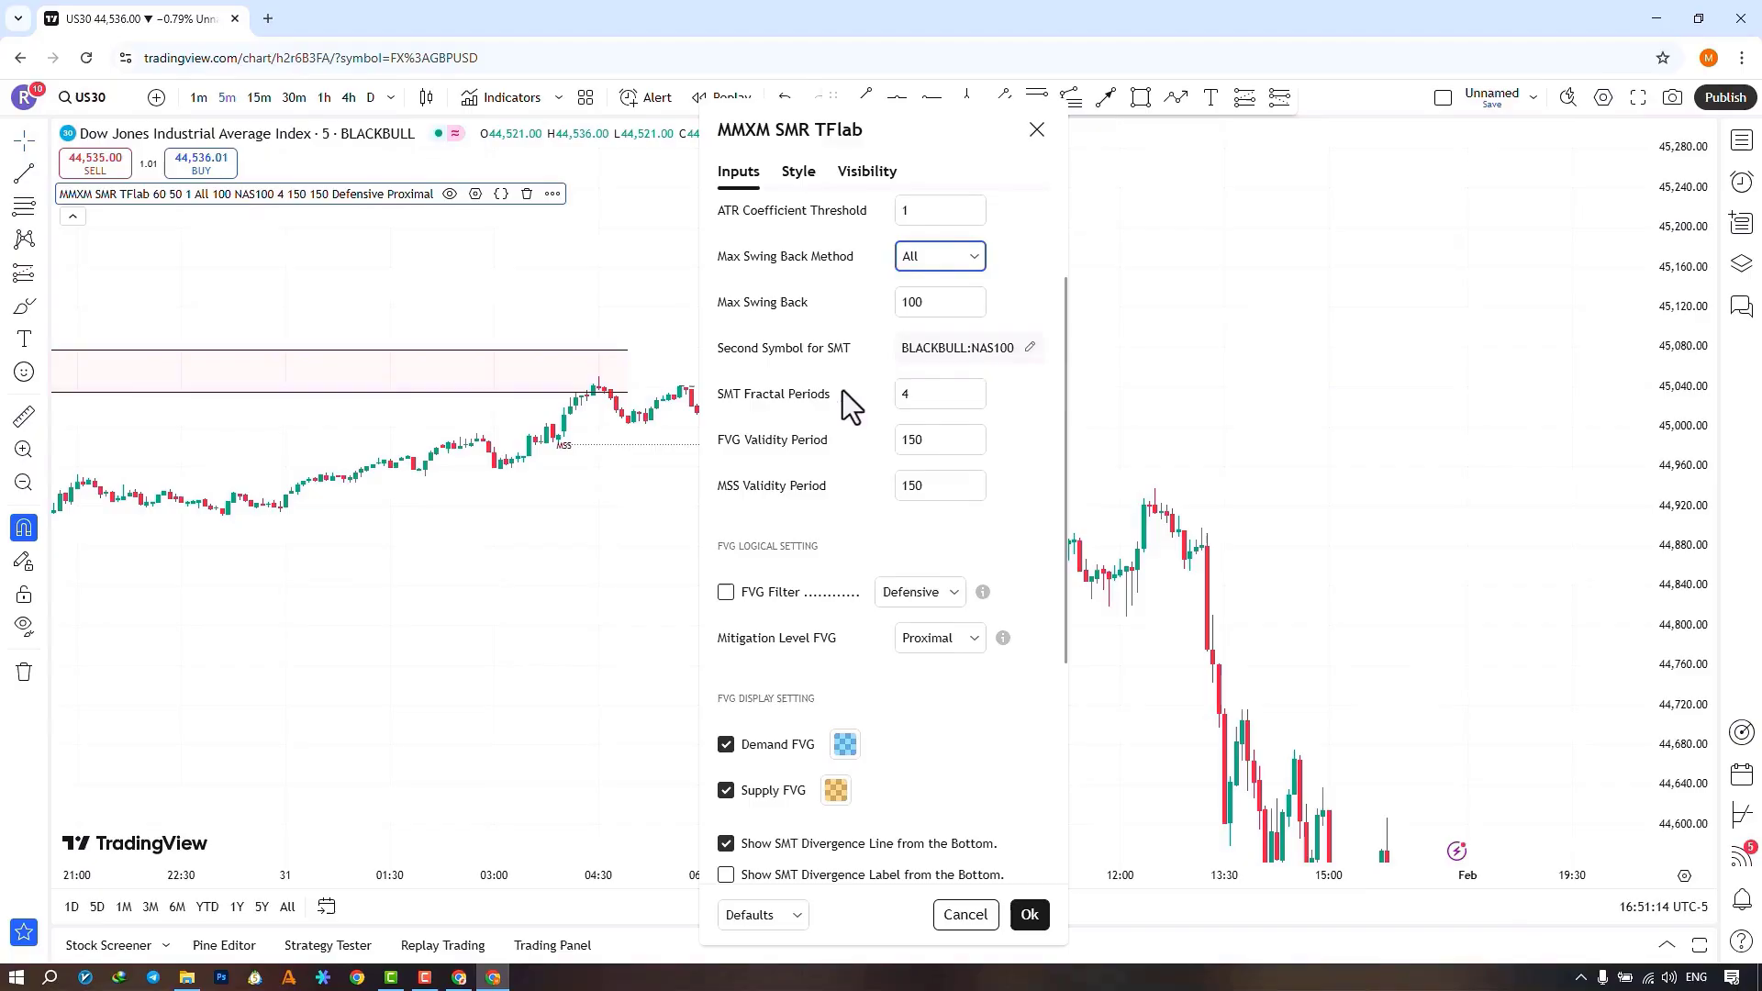
{"action": "scroll", "coordinate": [845, 395], "scroll_direction": "down", "scroll_amount": 1}
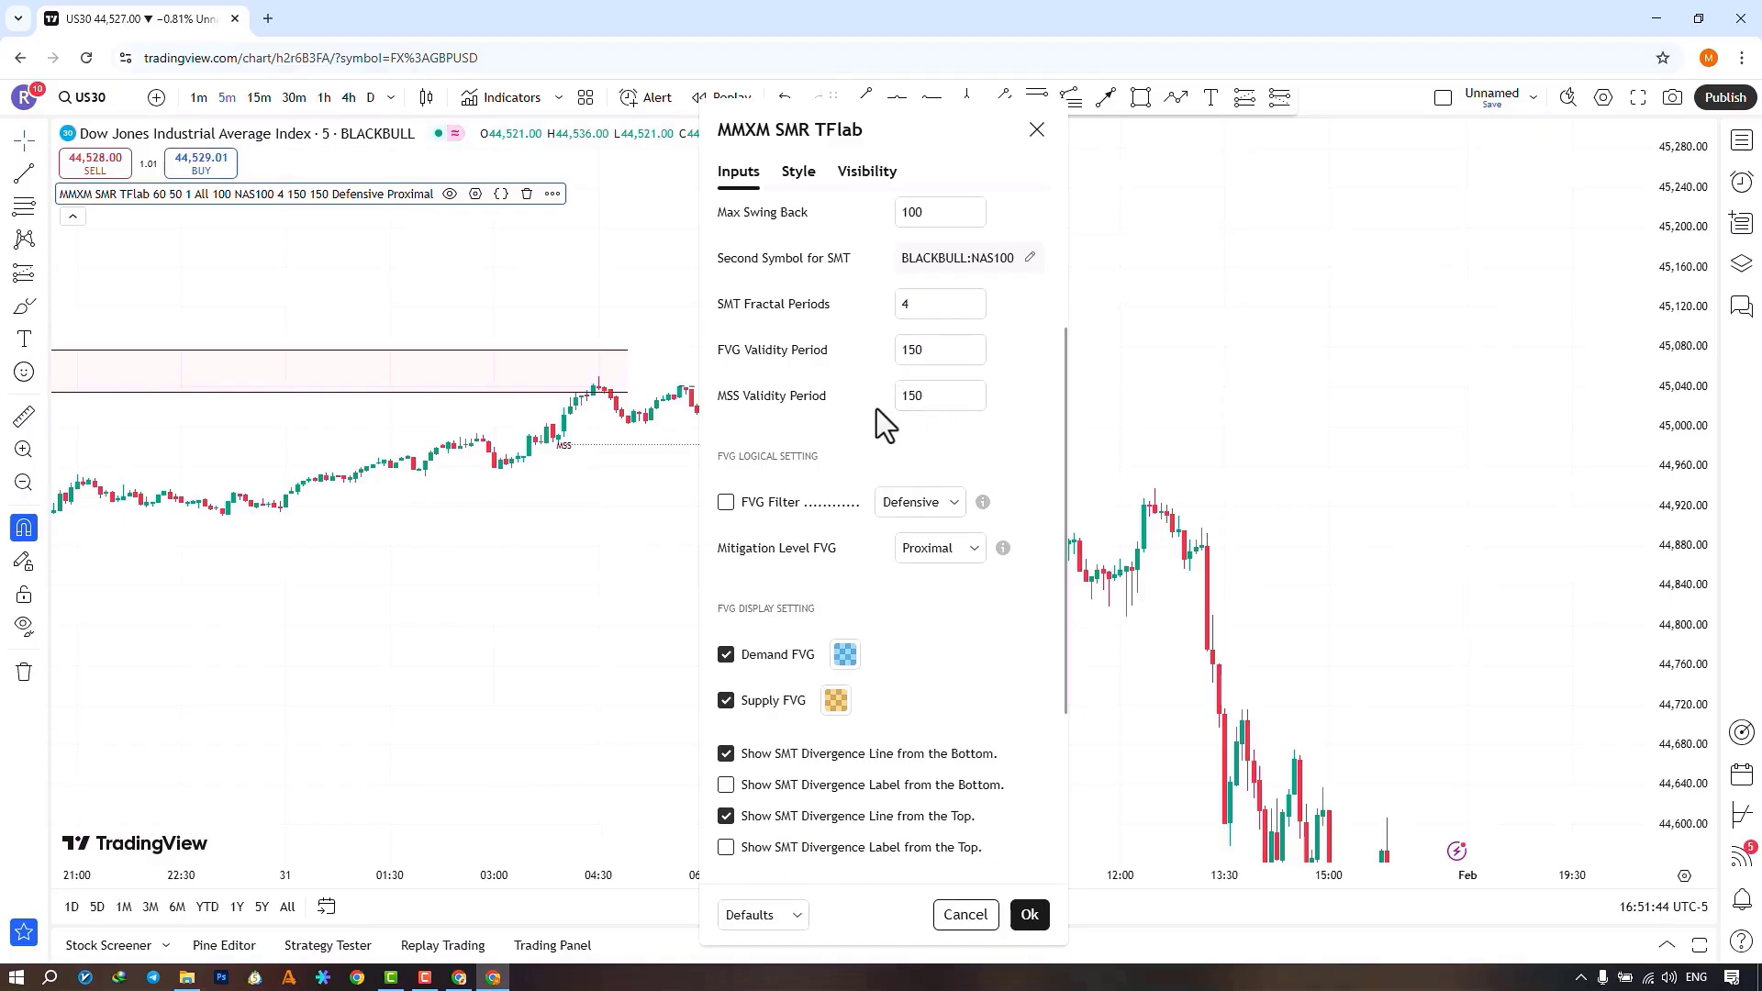
- Enable the FVG Filter under FVG Logical Setting and list its strength options, leaving Defensive
{"action": "left_click", "coordinate": [928, 352]}
{"action": "scroll", "coordinate": [881, 362], "scroll_direction": "down", "scroll_amount": 1}
{"action": "scroll", "coordinate": [878, 366], "scroll_direction": "down", "scroll_amount": 1}
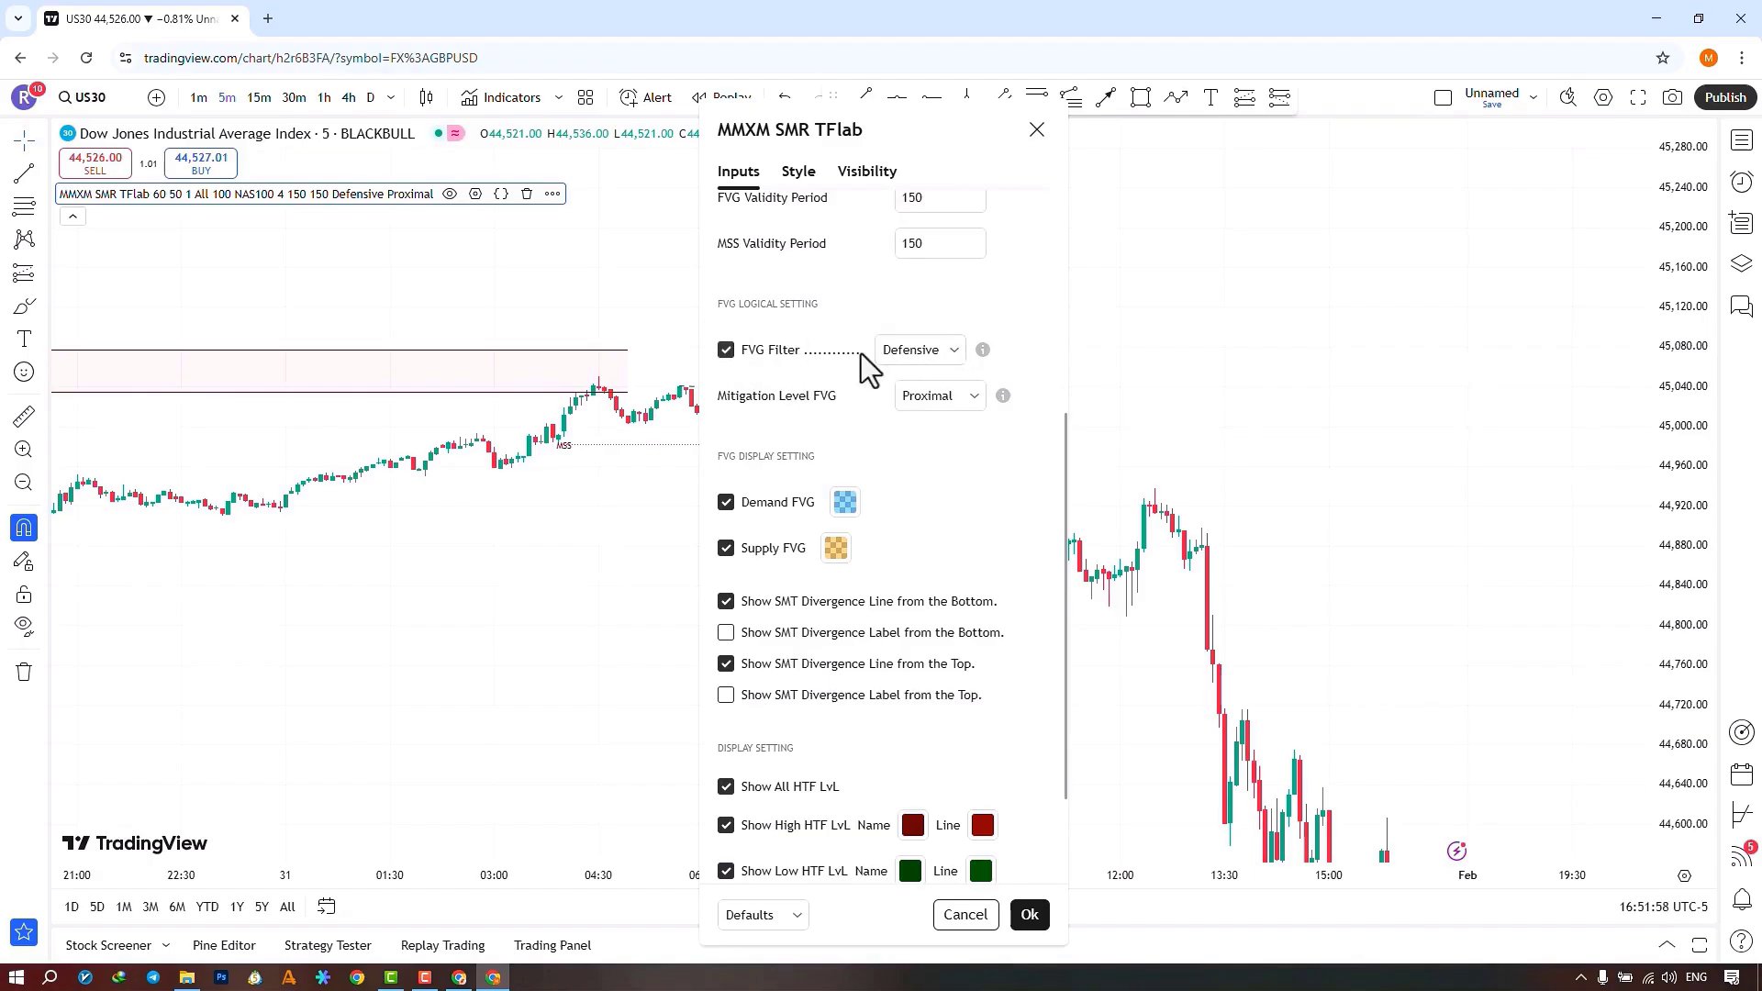
{"action": "left_click", "coordinate": [956, 350]}
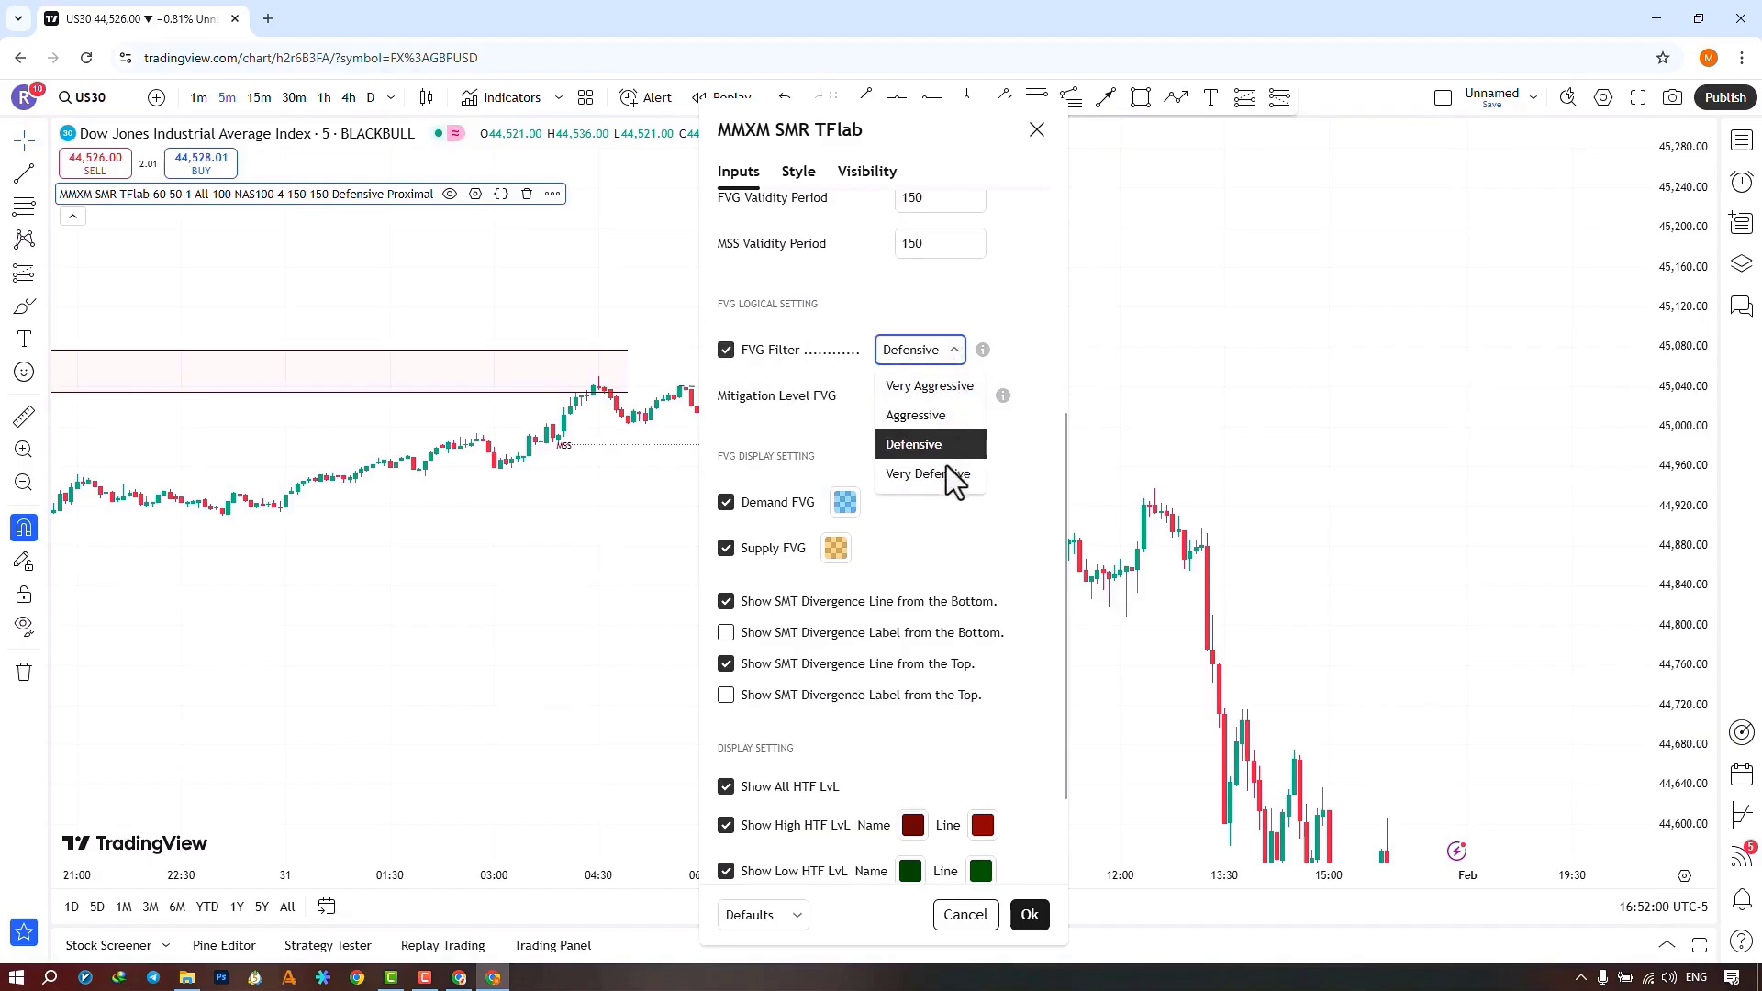